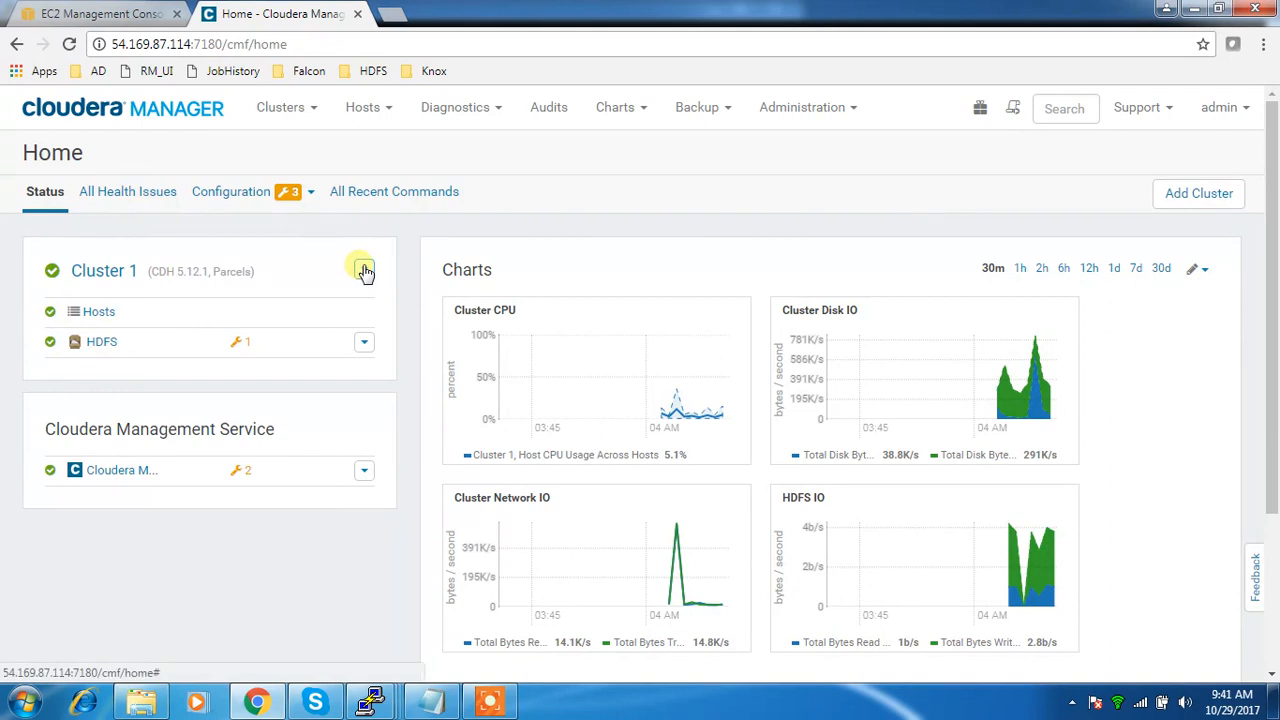
Start adding a service to Cluster 1 and choose YARN (MR2 Included) as the service type.
click(364, 271)
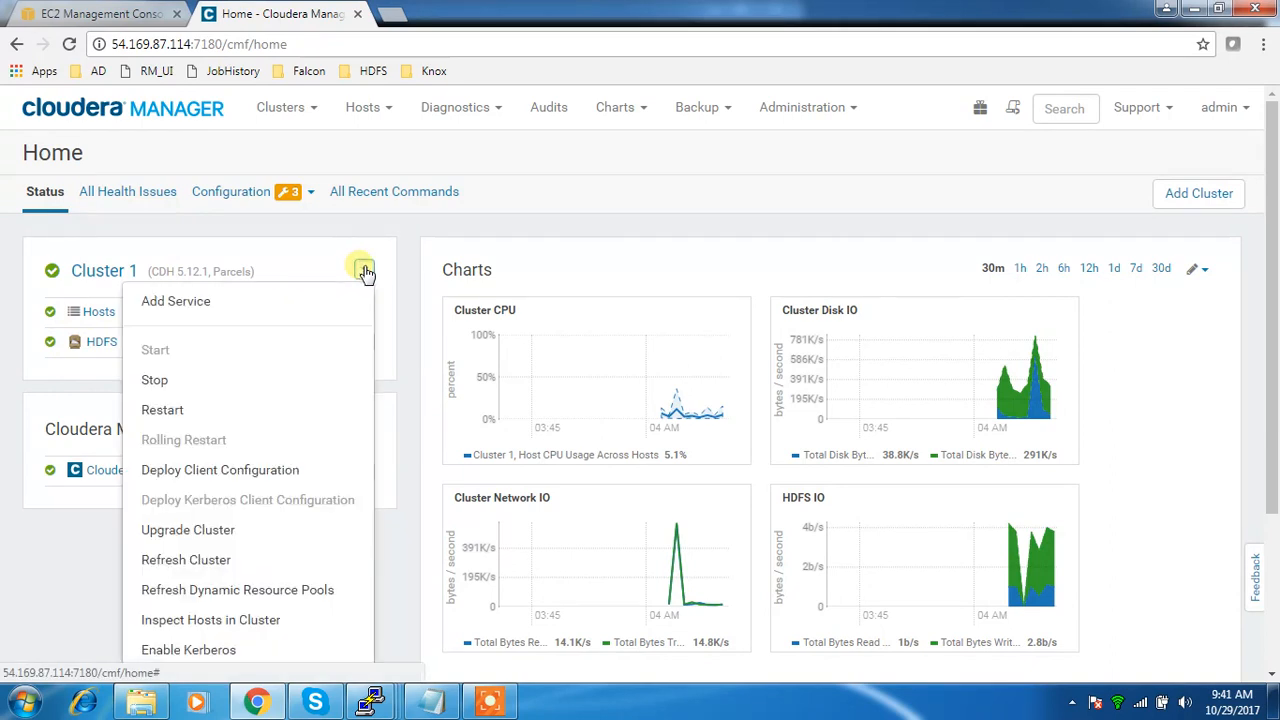
click(176, 301)
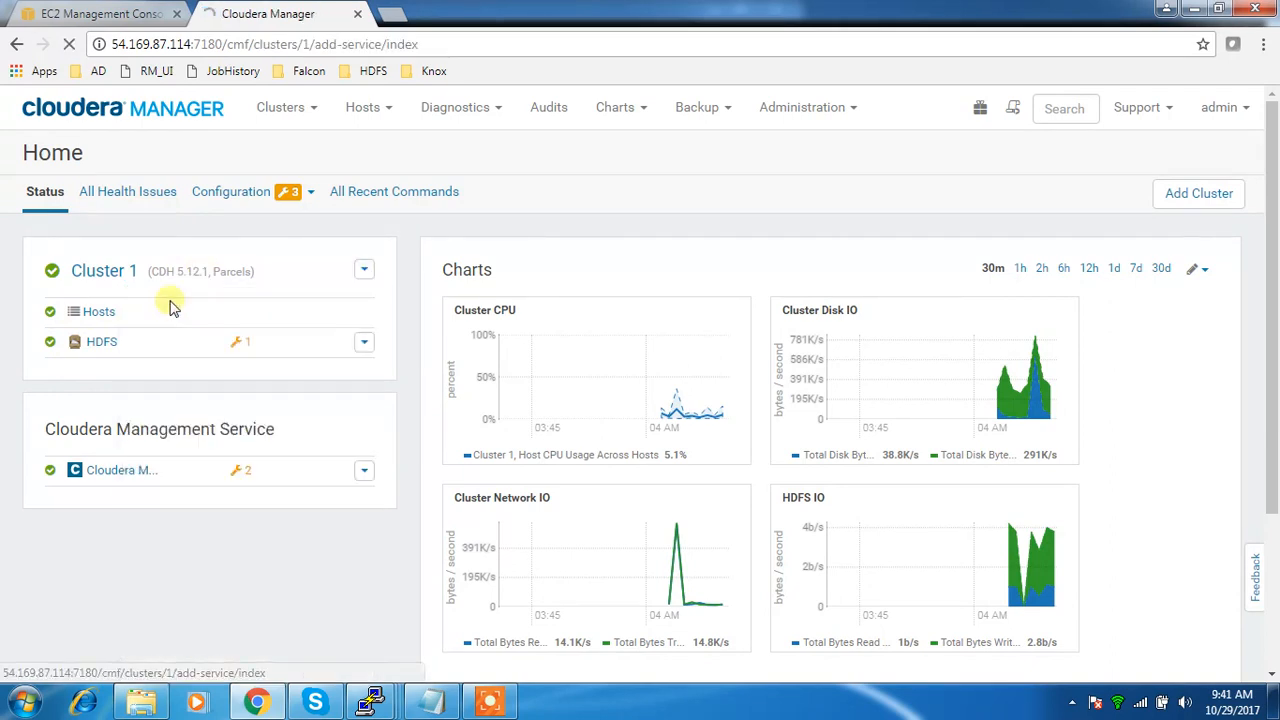
scroll(523, 368, down, 5)
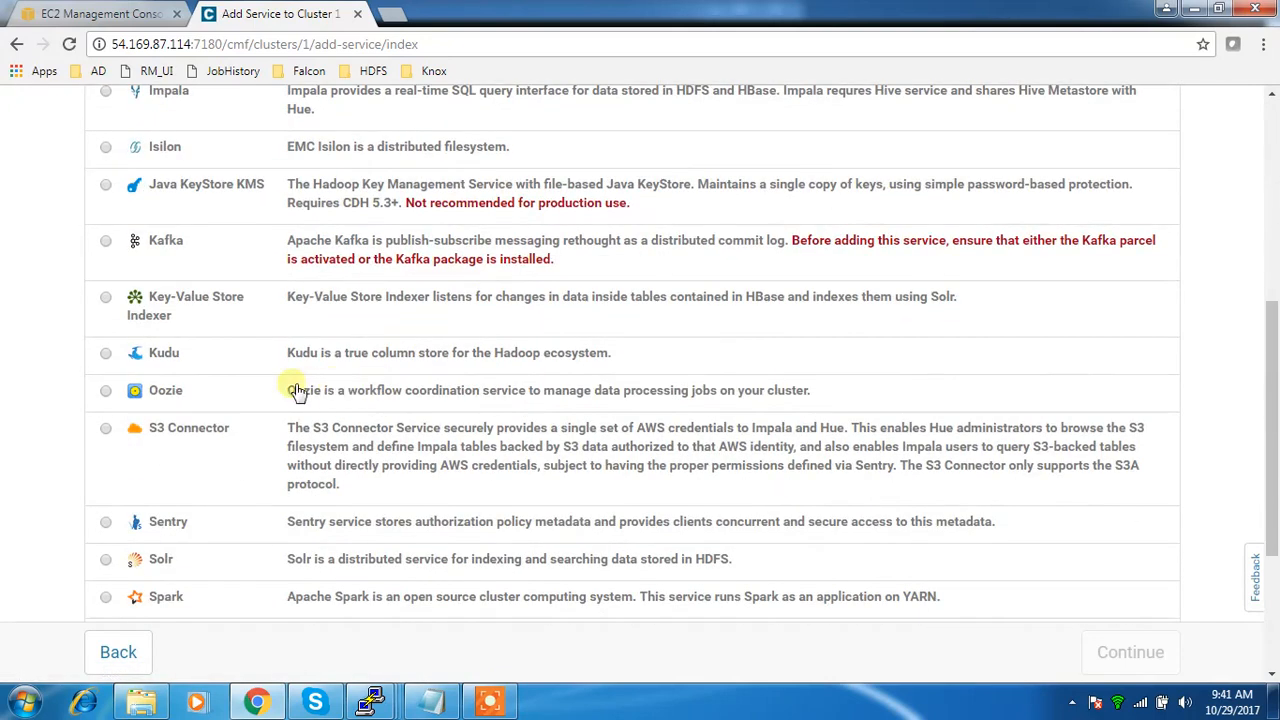
scroll(135, 300, down, 3)
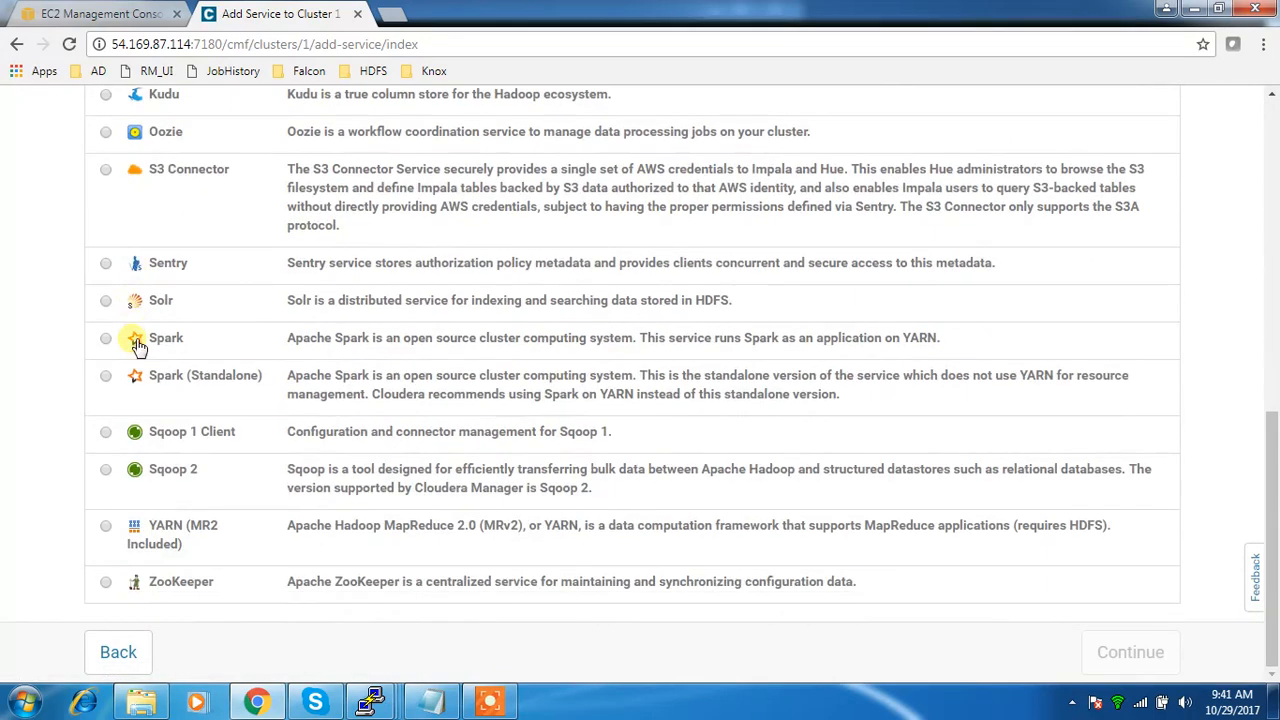
click(108, 530)
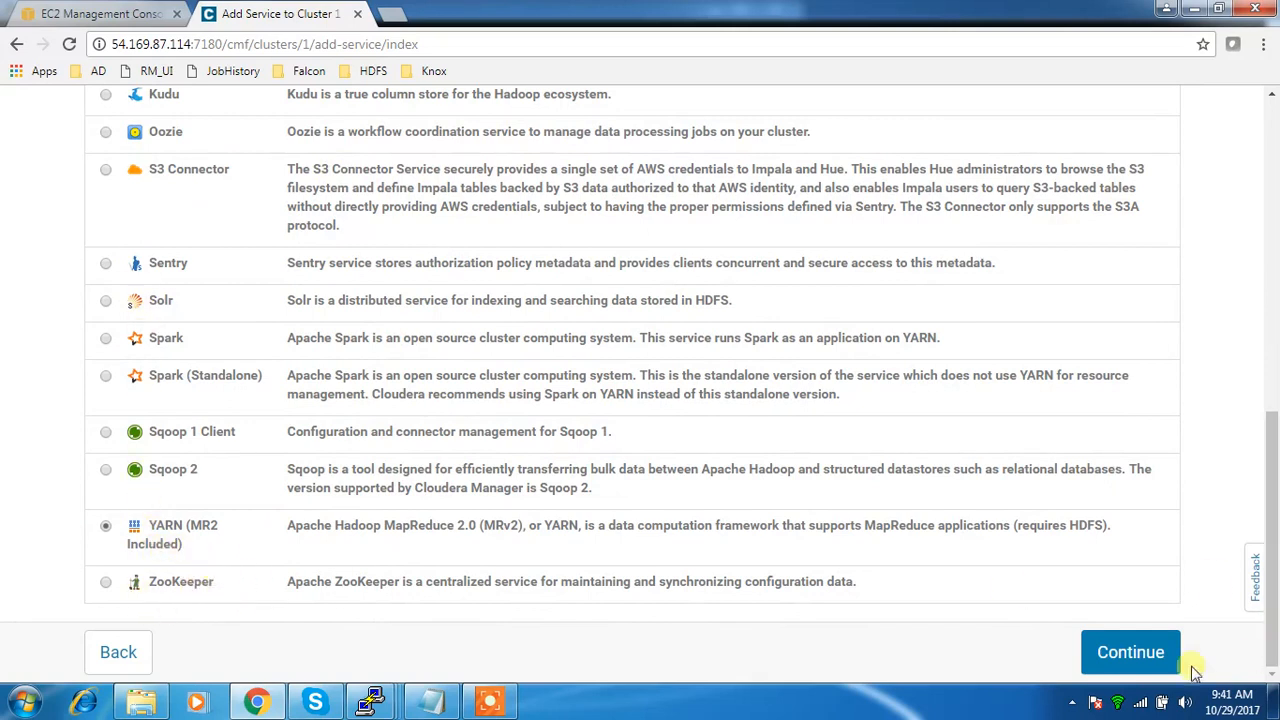
click(1116, 668)
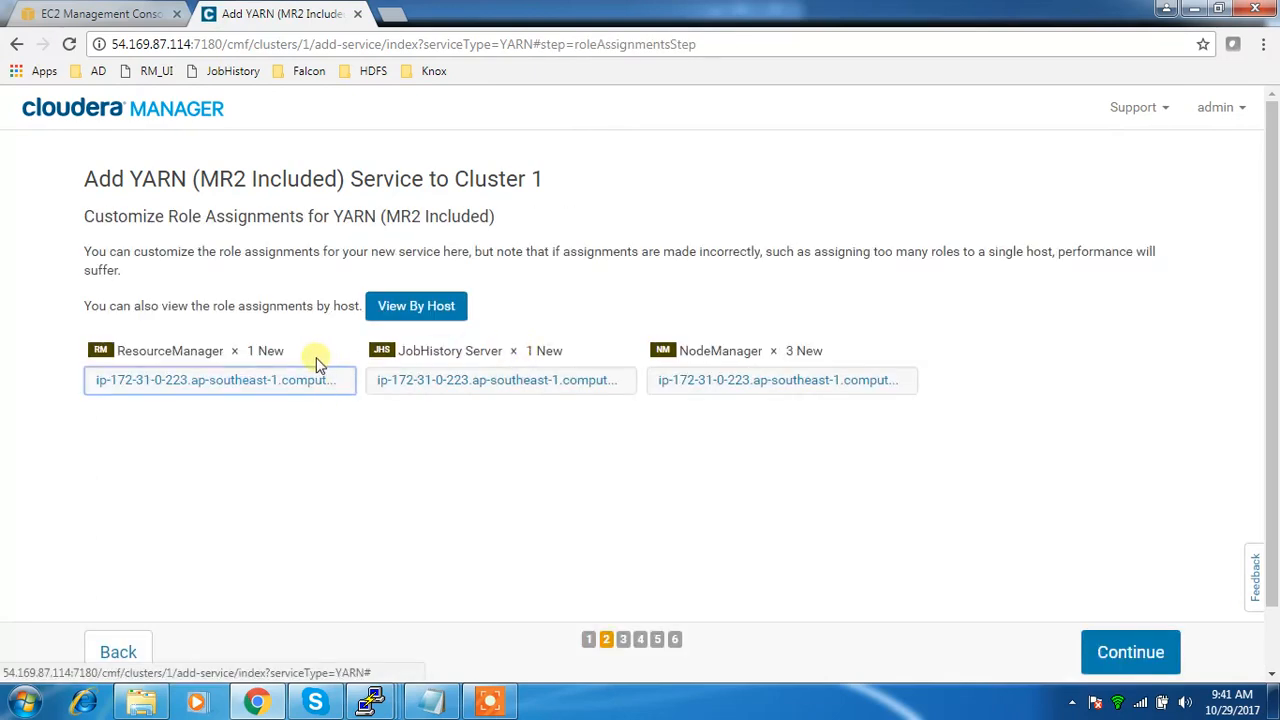
Assign both the ResourceManager and the JobHistory Server roles to host ip-172-31-9-240.
click(295, 382)
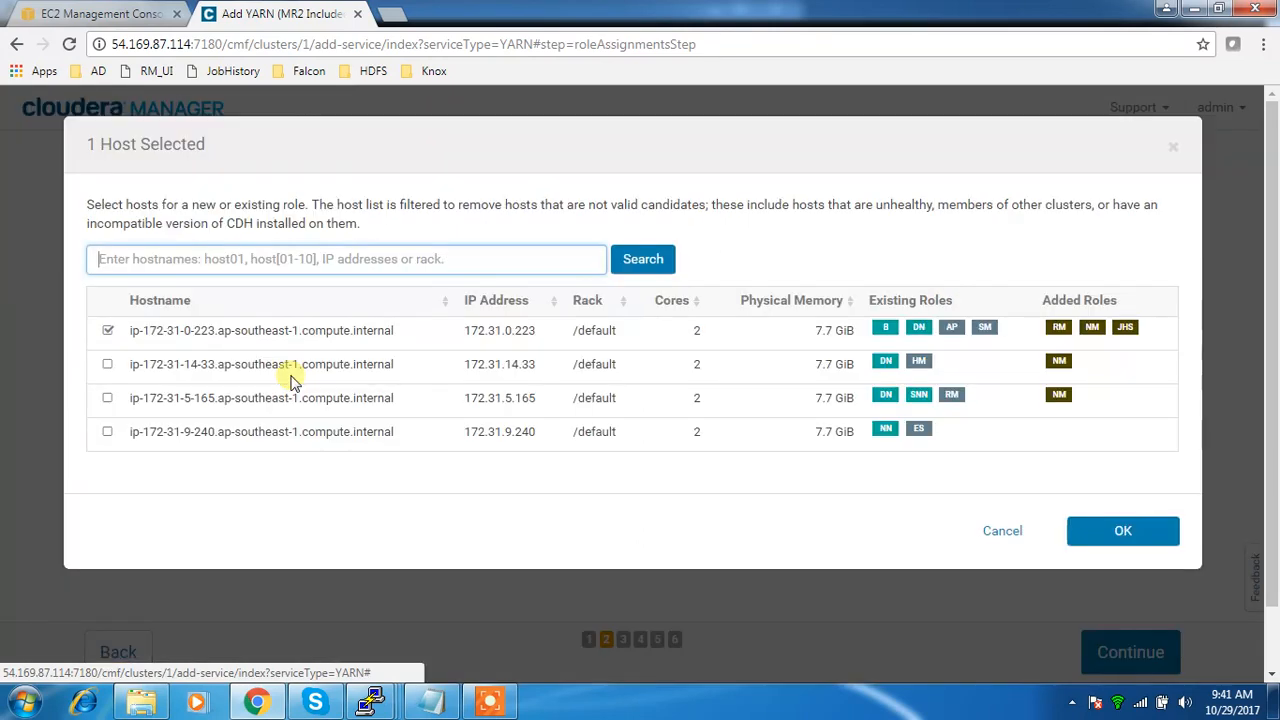
click(225, 432)
click(1107, 539)
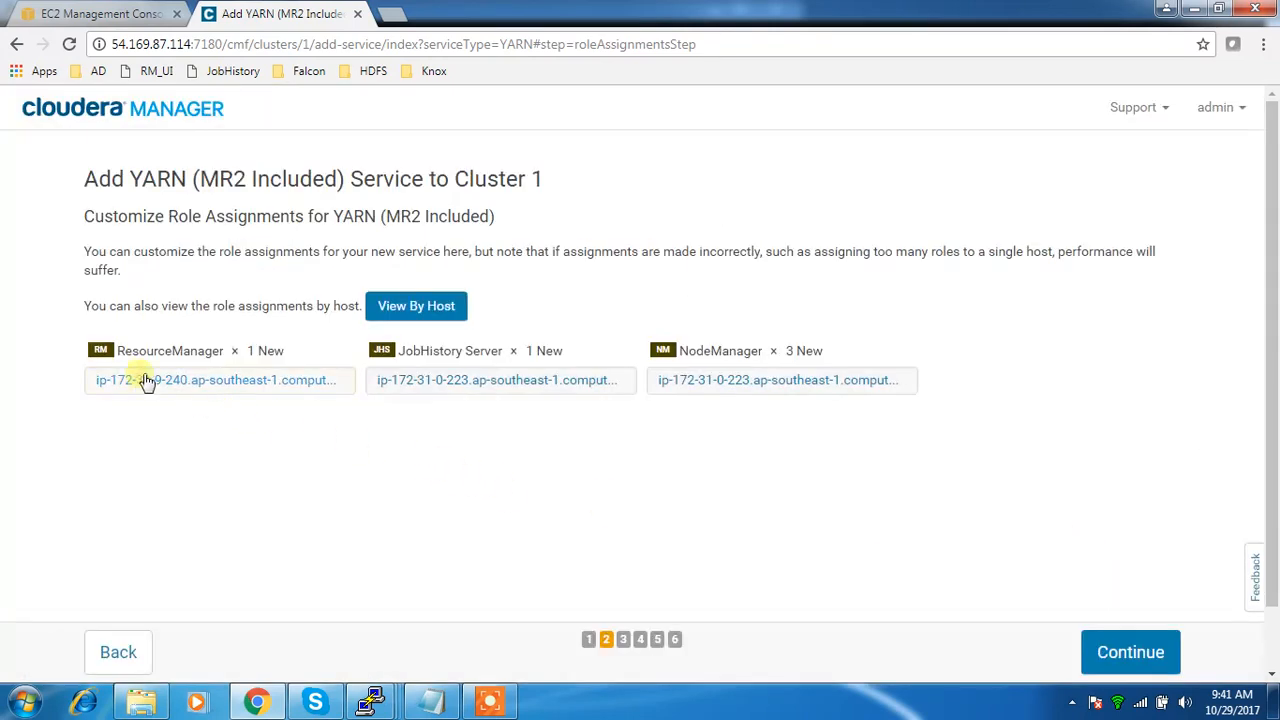
click(479, 388)
click(358, 432)
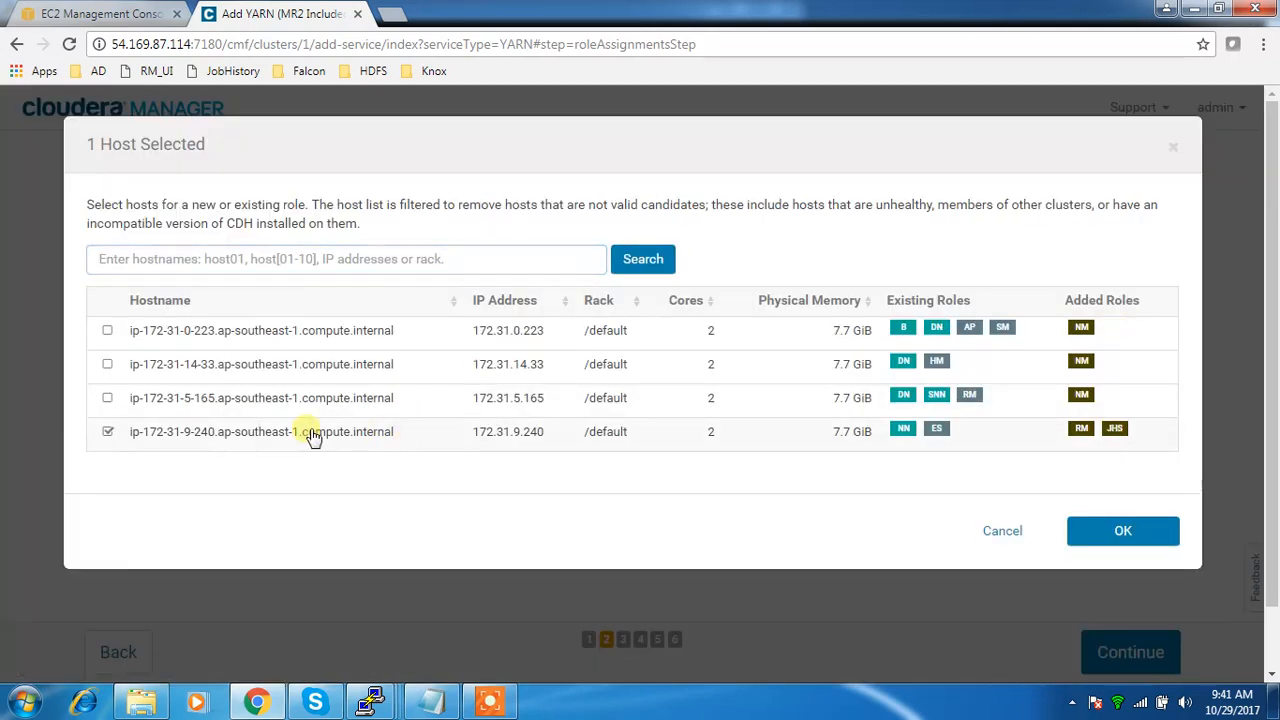
click(1123, 531)
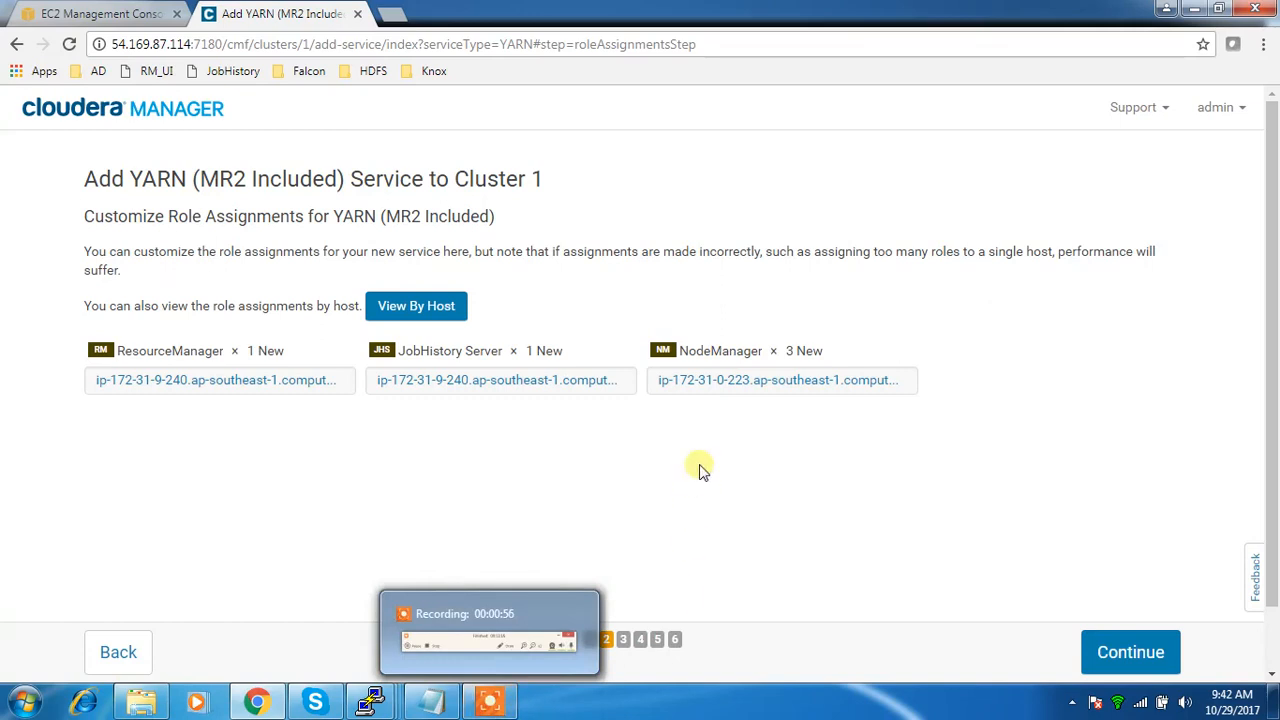
Assign NodeManager to the custom hosts ip-172-31-0-223, ip-172-31-14-33 and ip-172-31-5-165, and accept the role assignments.
click(717, 395)
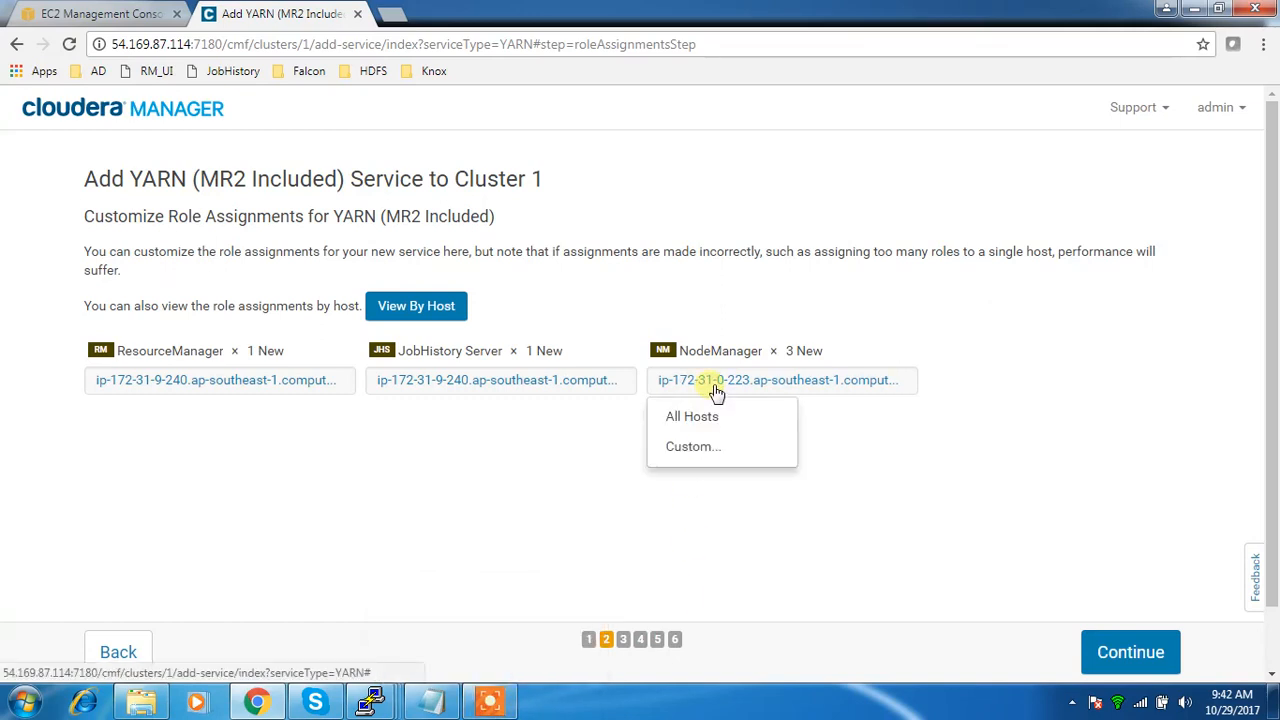
click(692, 450)
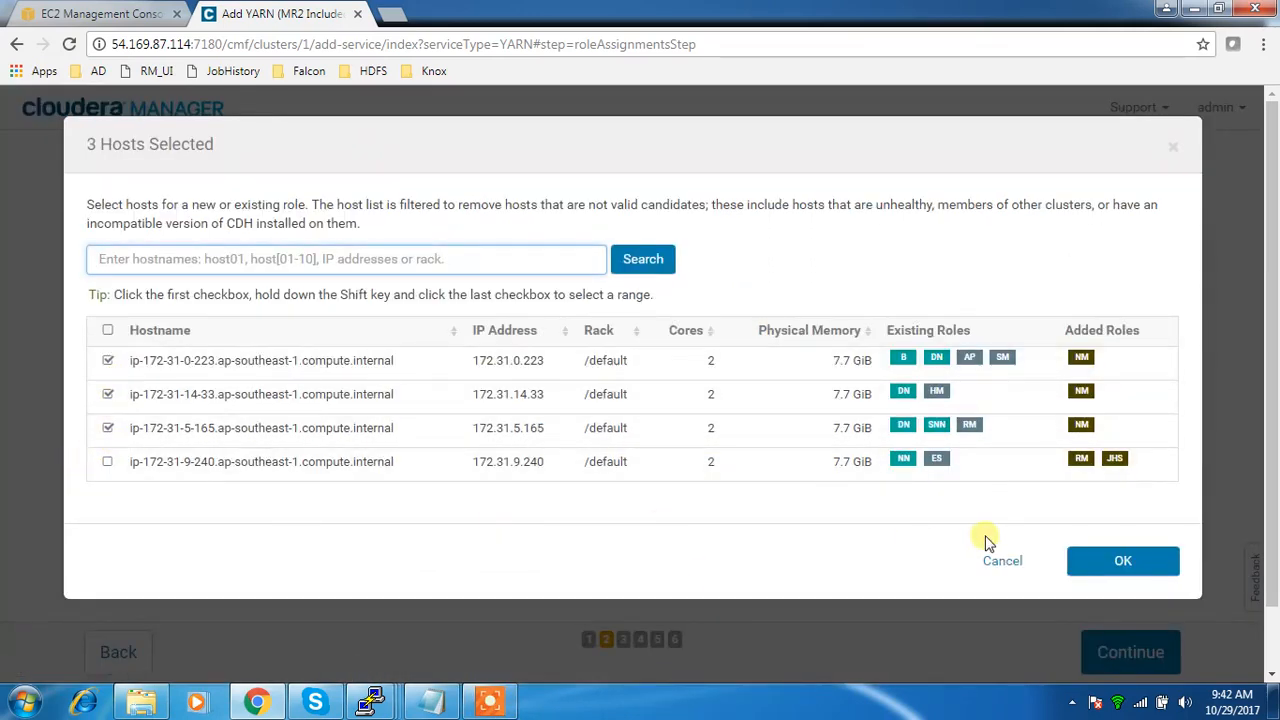
click(1095, 556)
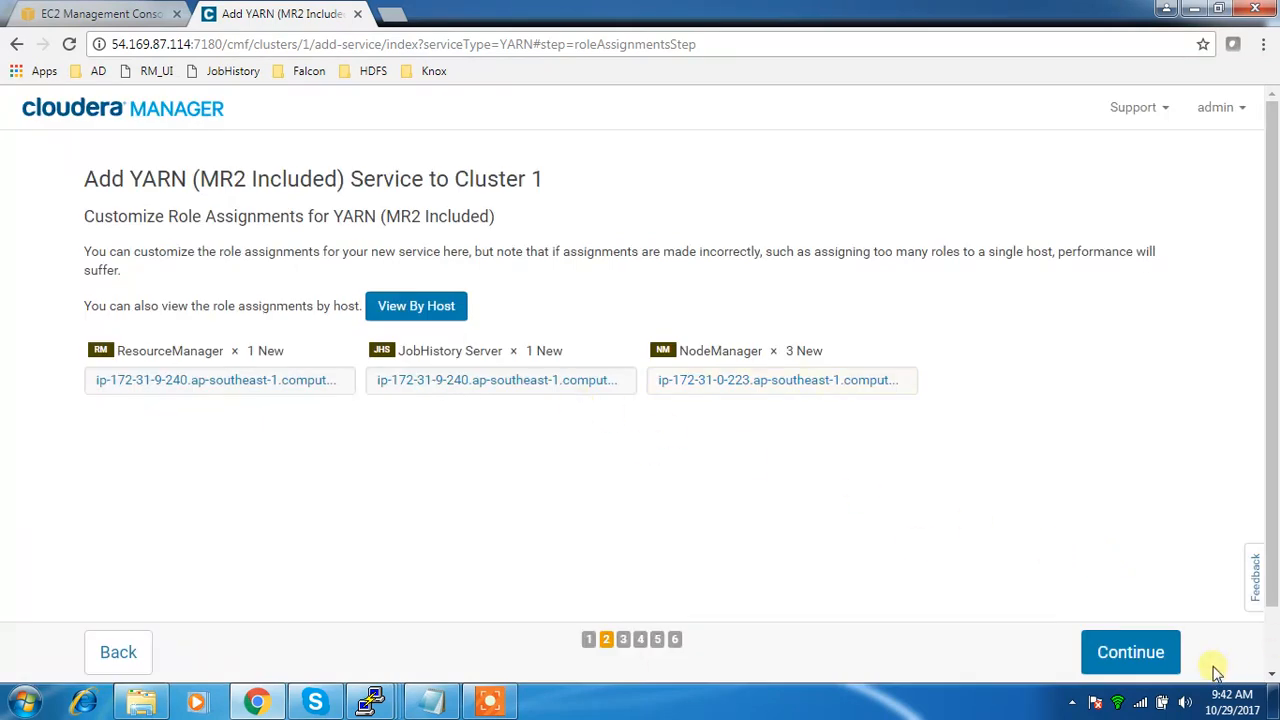
click(1166, 662)
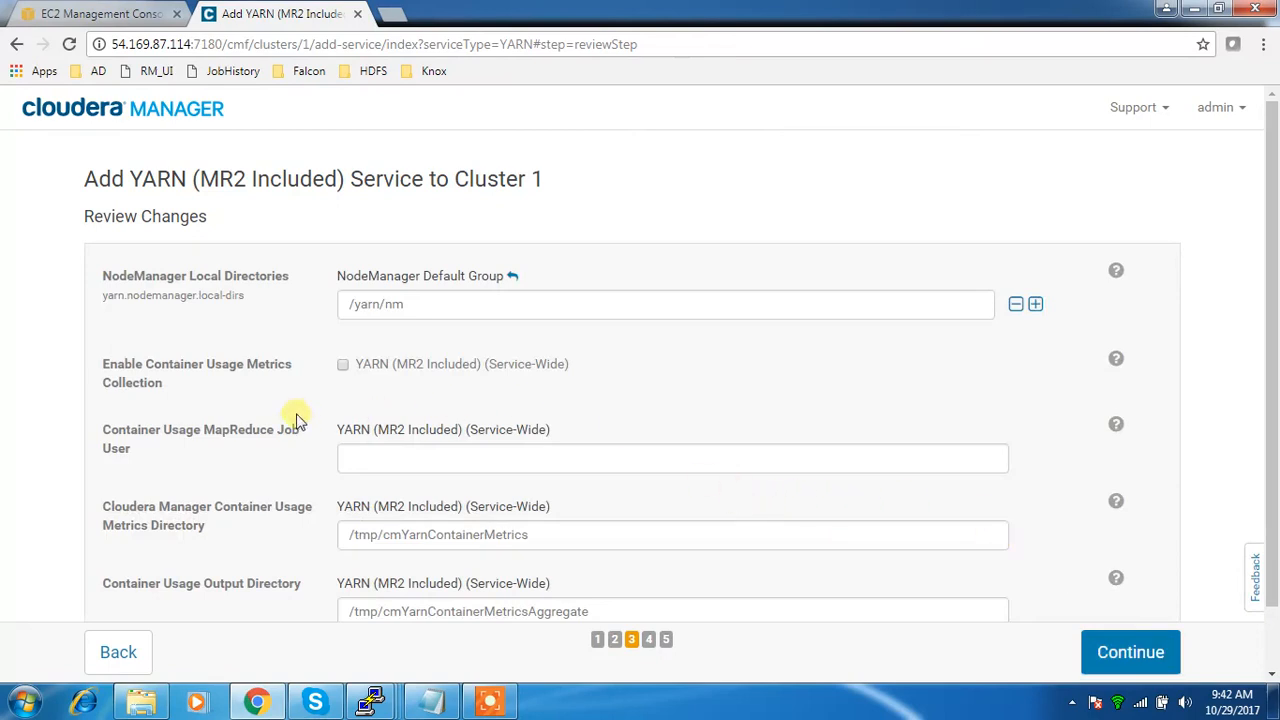
Review the YARN settings, keep /yarn/nm as the NodeManager local directory, and run the service's first-run command.
scroll(378, 292, down, 1)
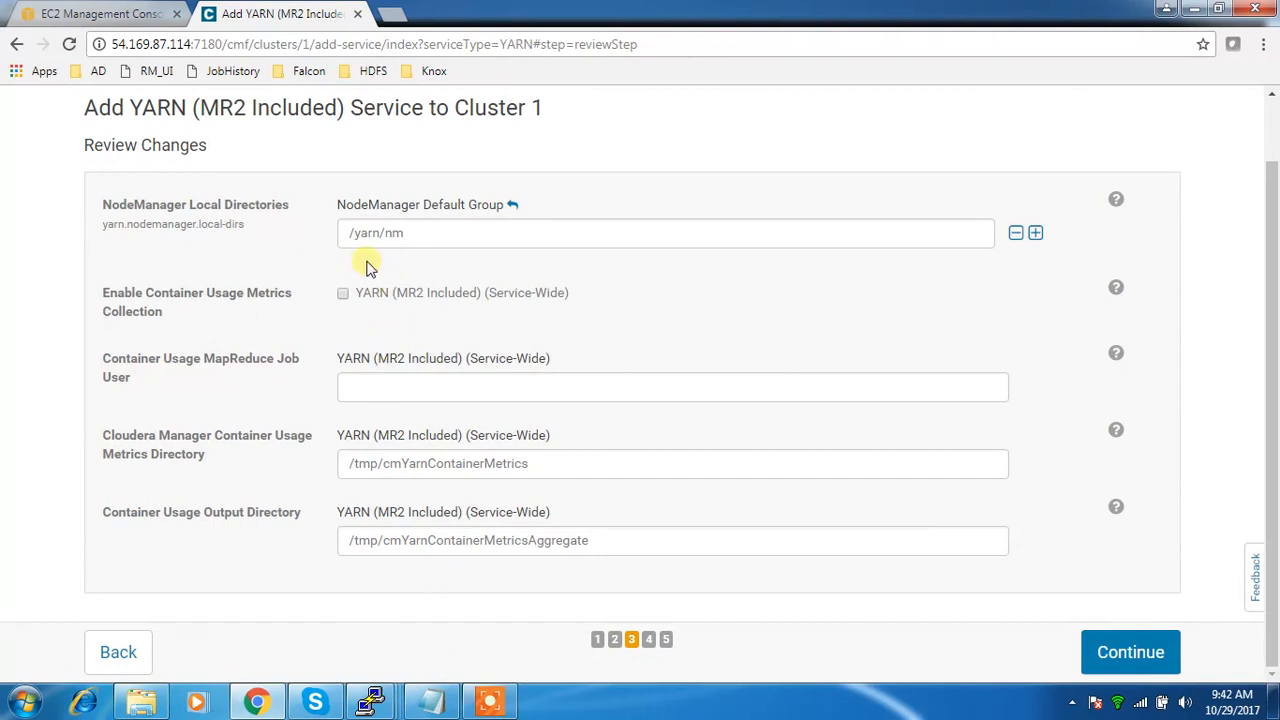
drag(436, 236, 318, 240)
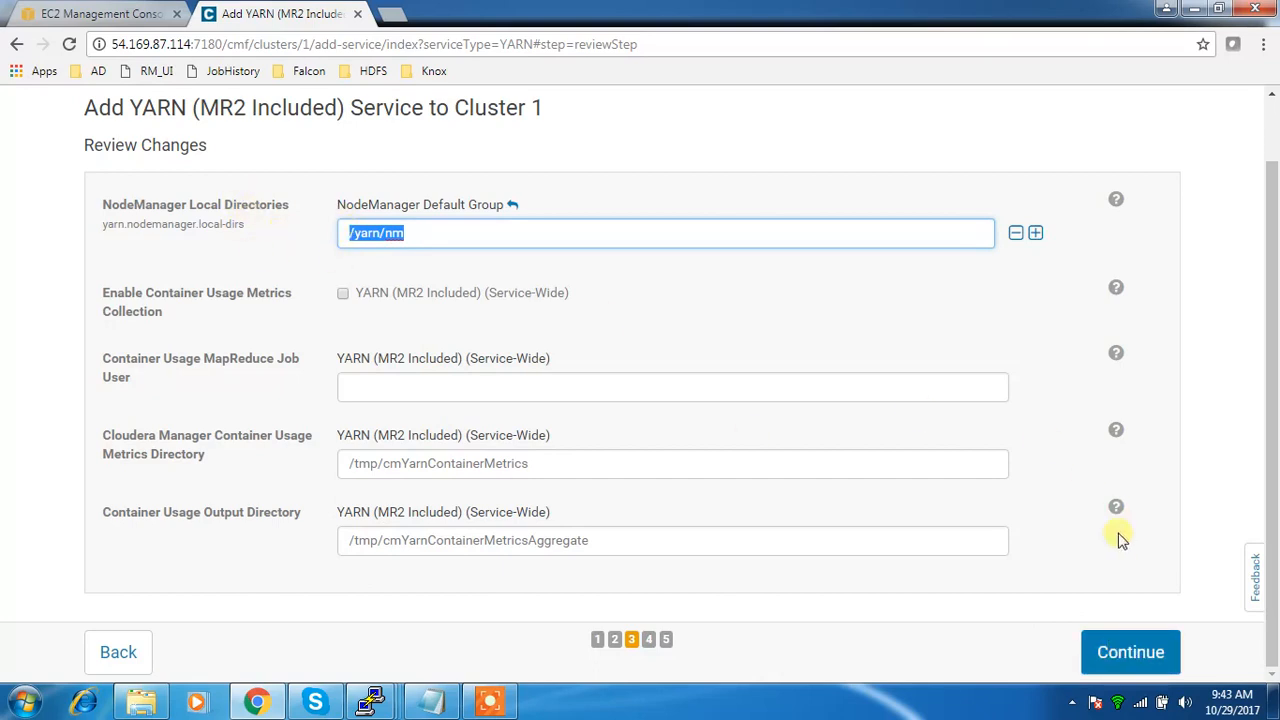
click(1126, 652)
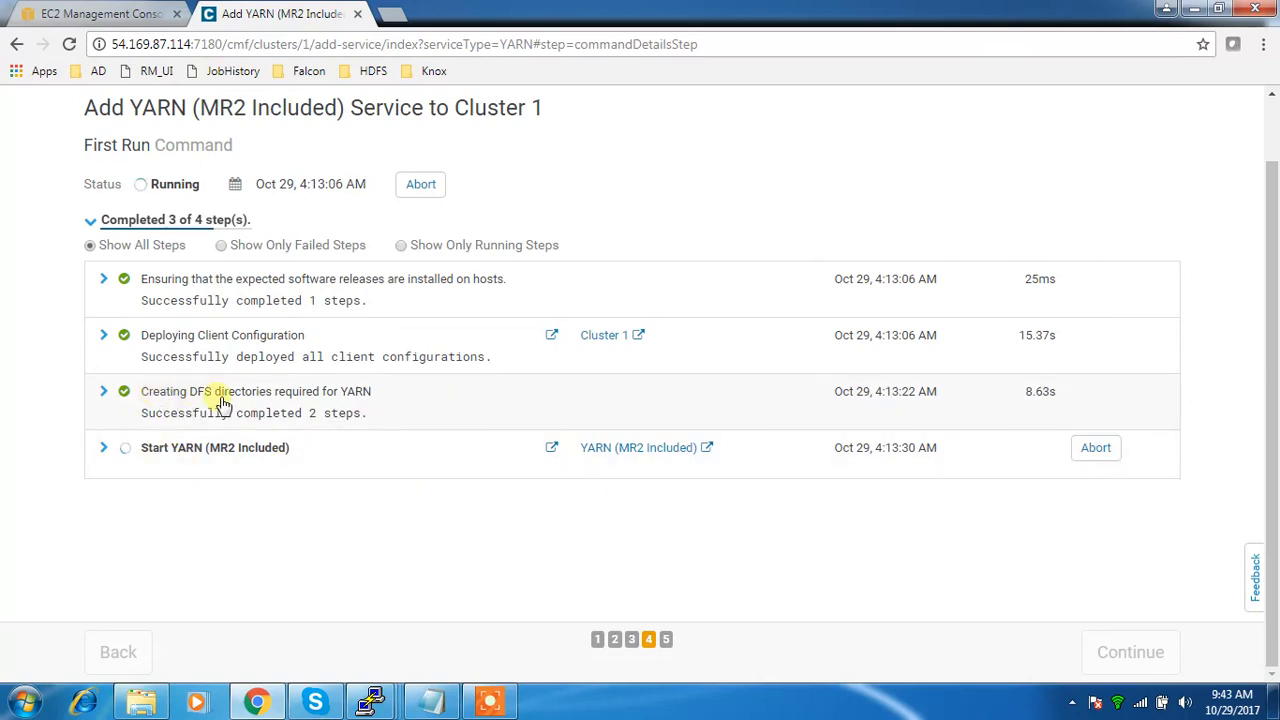
Switch to the PuTTY session on ip-172-31-0-223 and list the HDFS root with hdfs dfs -ls /, checking for the /user directory.
click(375, 705)
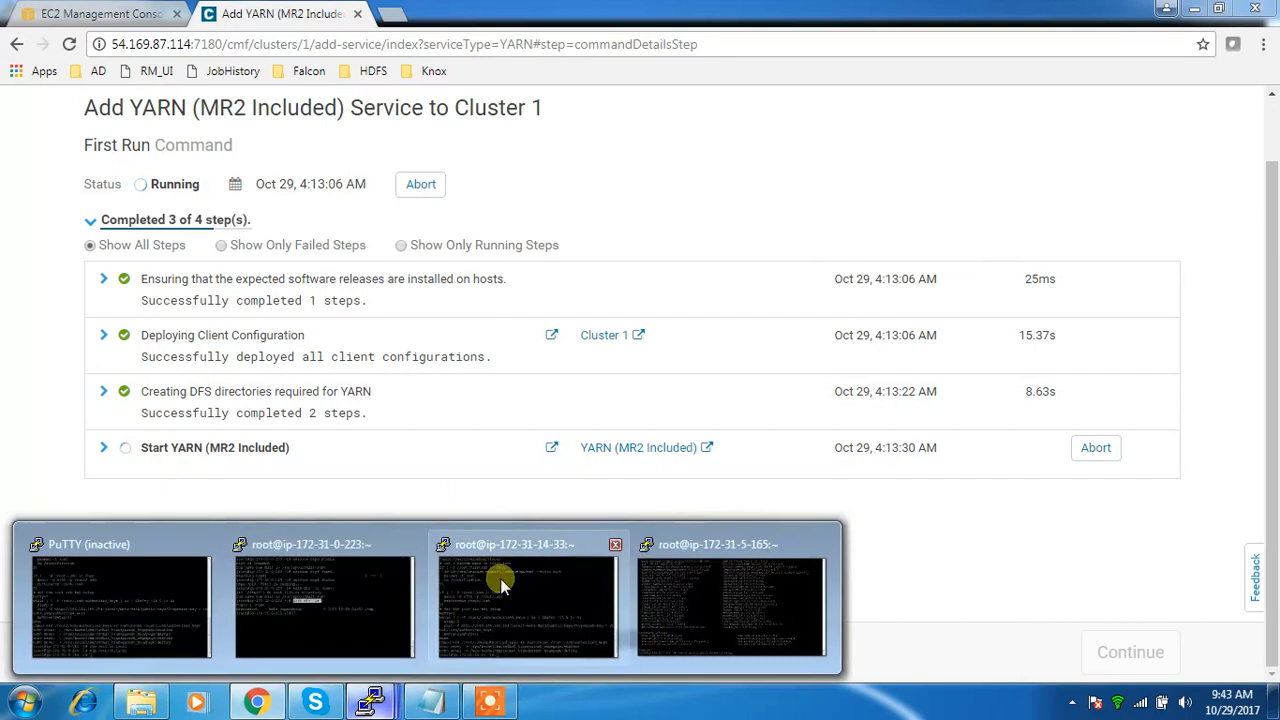
click(290, 590)
right_click(397, 520)
text(/)
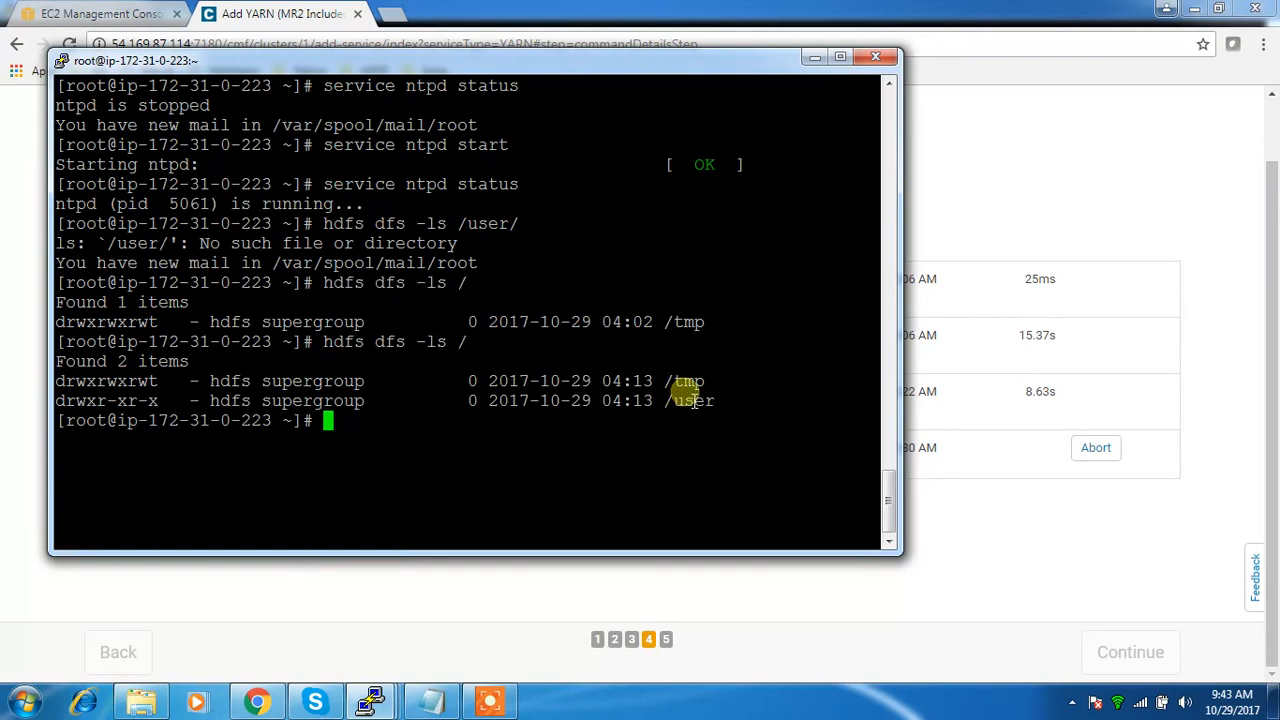
double_click(689, 400)
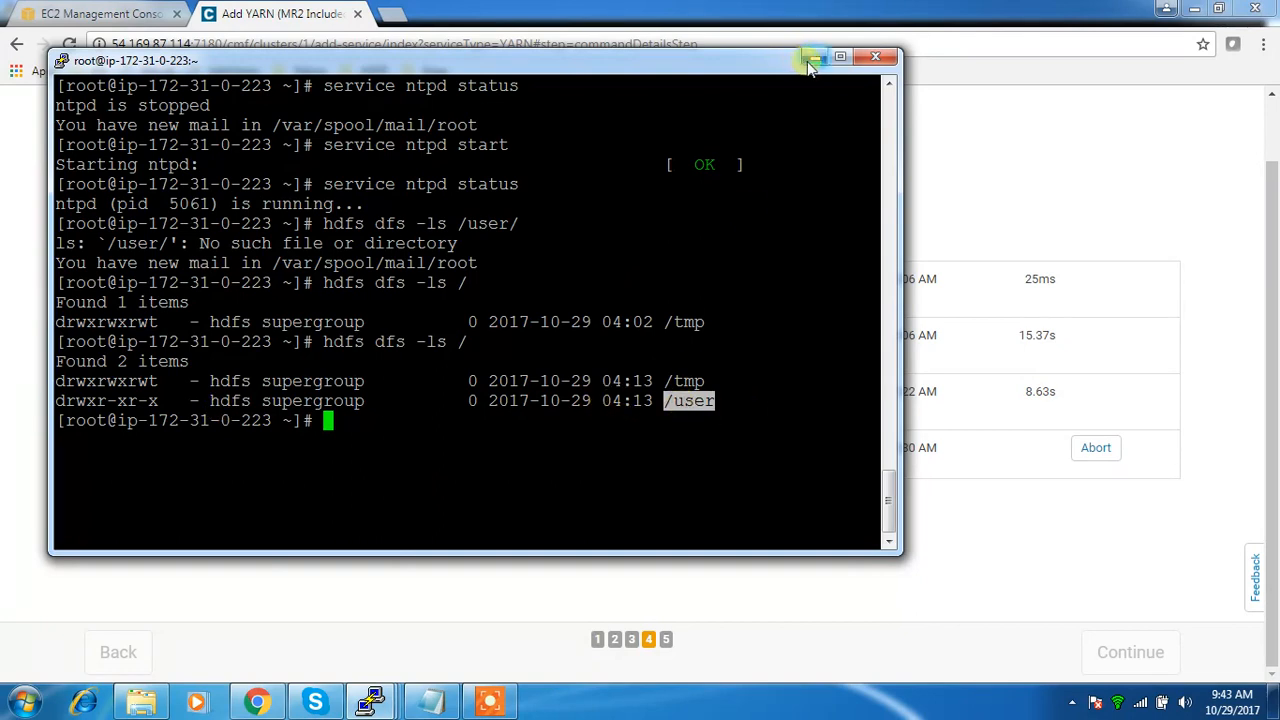
List the HDFS user directory with hdfs dfs -ls /user/, check its contents, and return to Cloudera Manager.
key(Up)
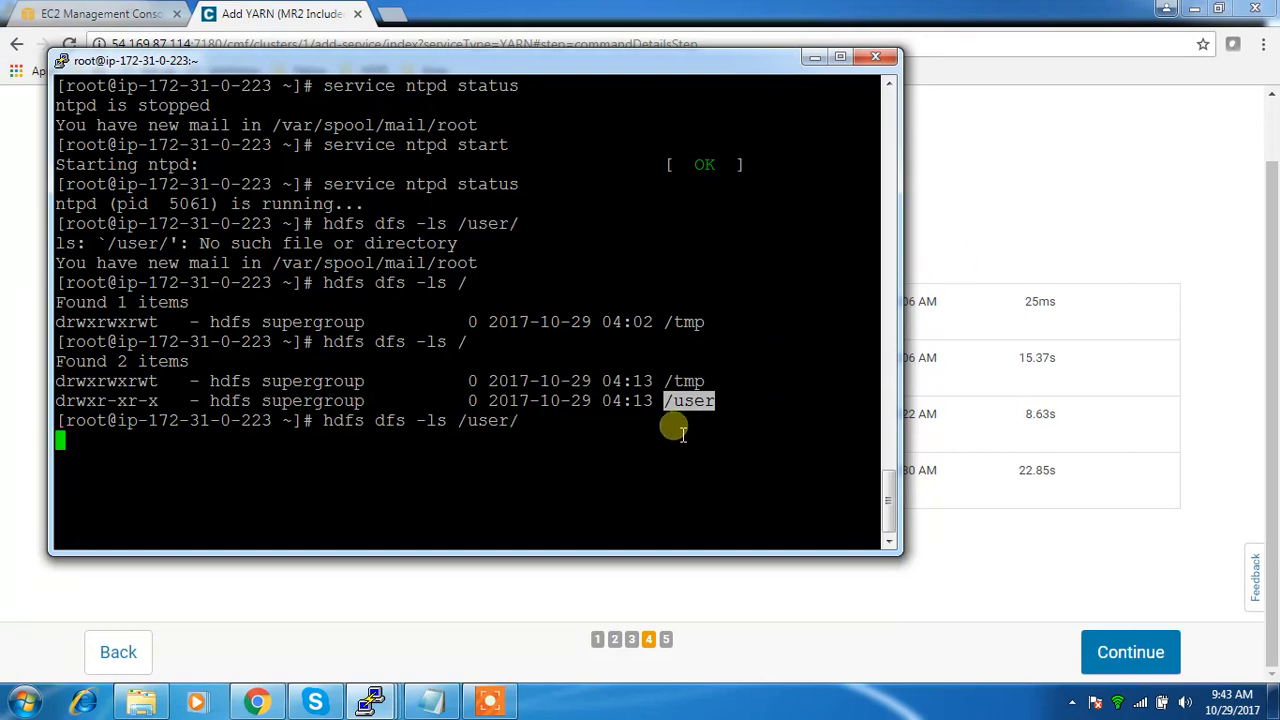
double_click(720, 459)
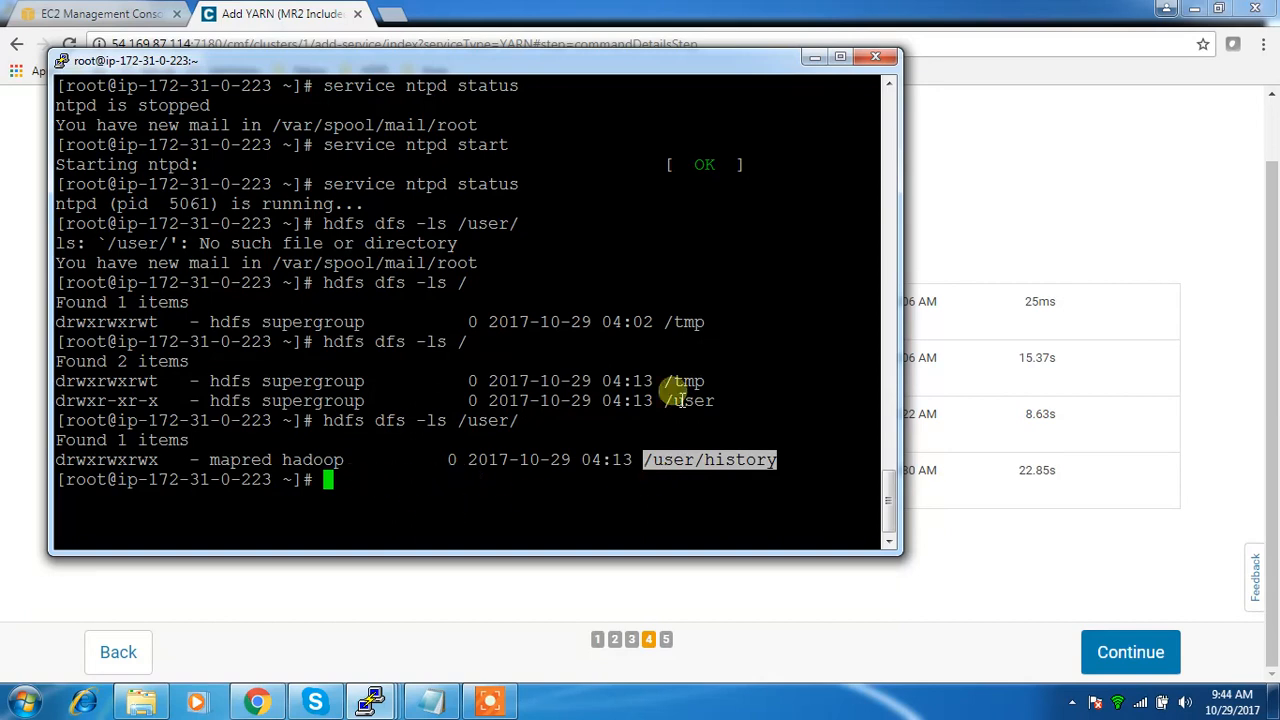
click(815, 57)
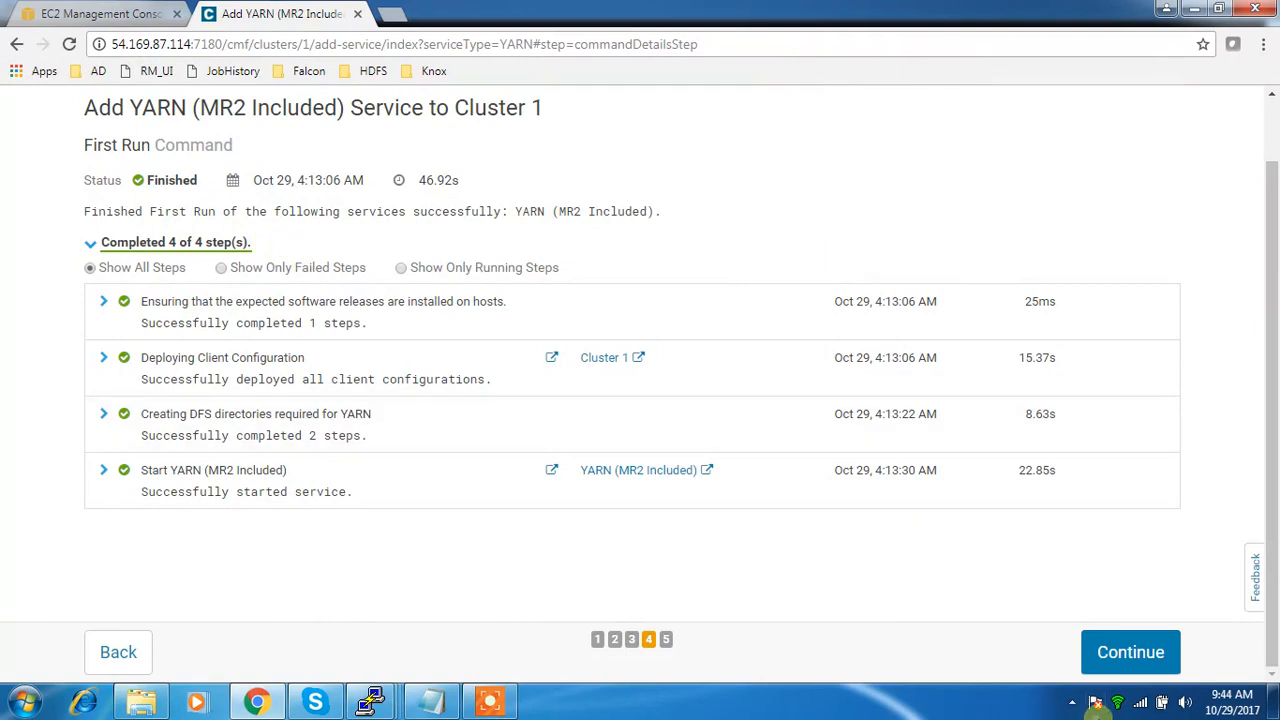
Complete the Add YARN service wizard and return to the cluster home page.
click(1150, 653)
click(1150, 653)
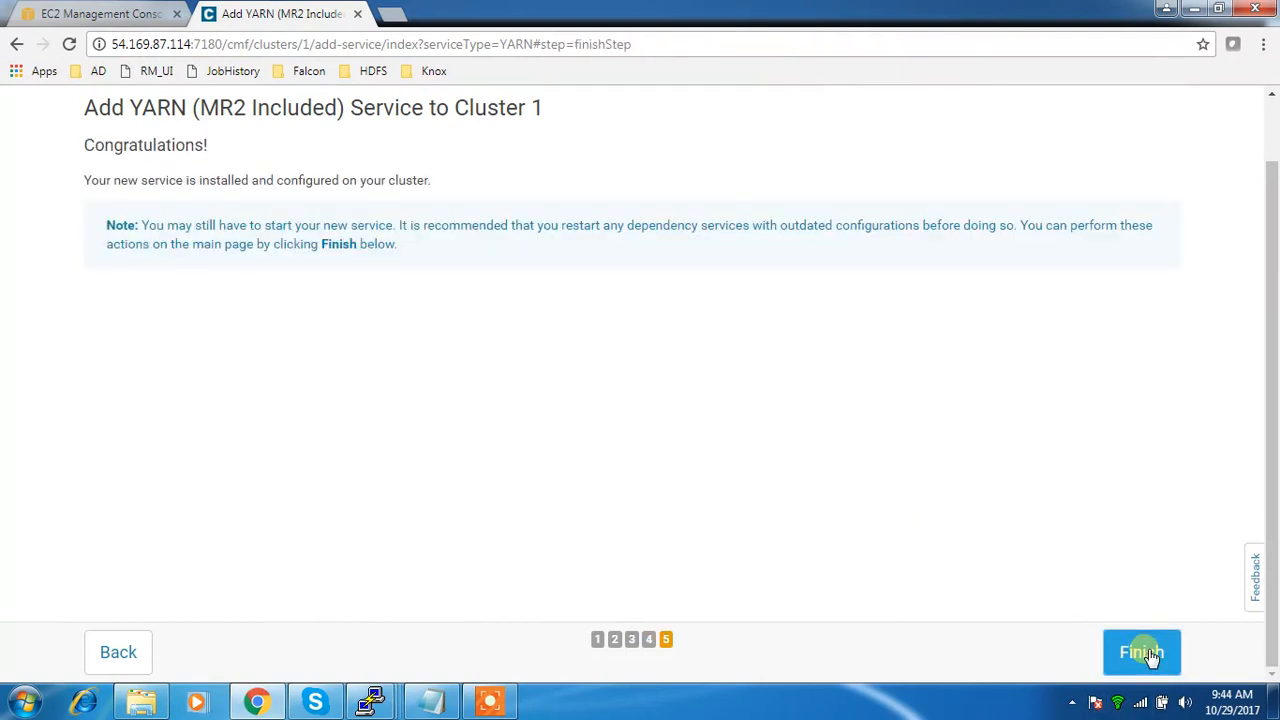
click(1145, 653)
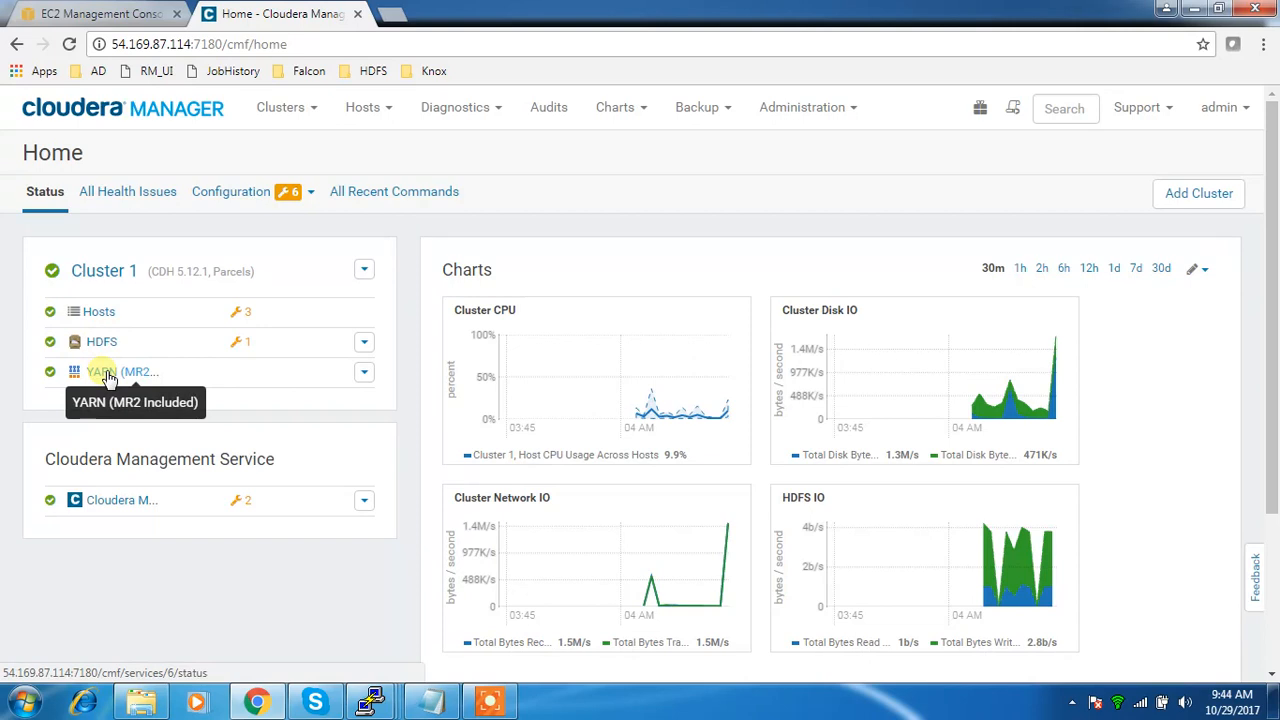
Open the YARN (MR2 Included) service and examine its health status, role instances and configuration settings.
click(108, 375)
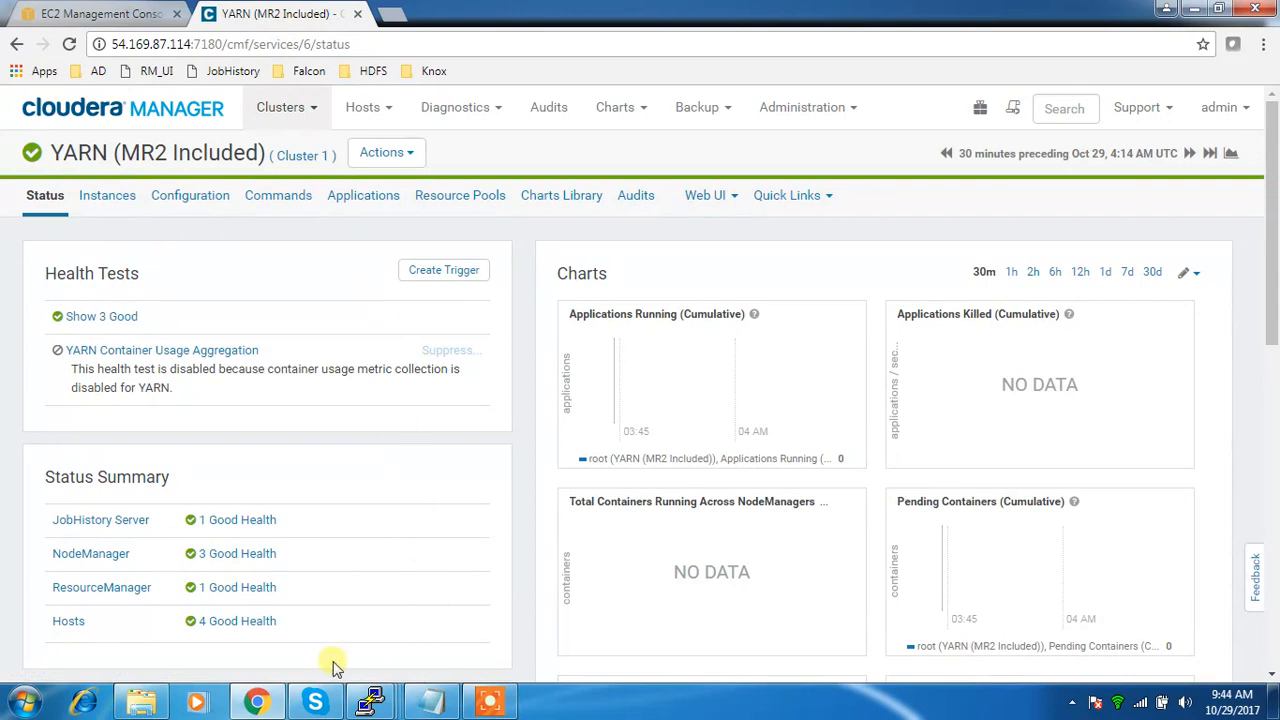
click(92, 203)
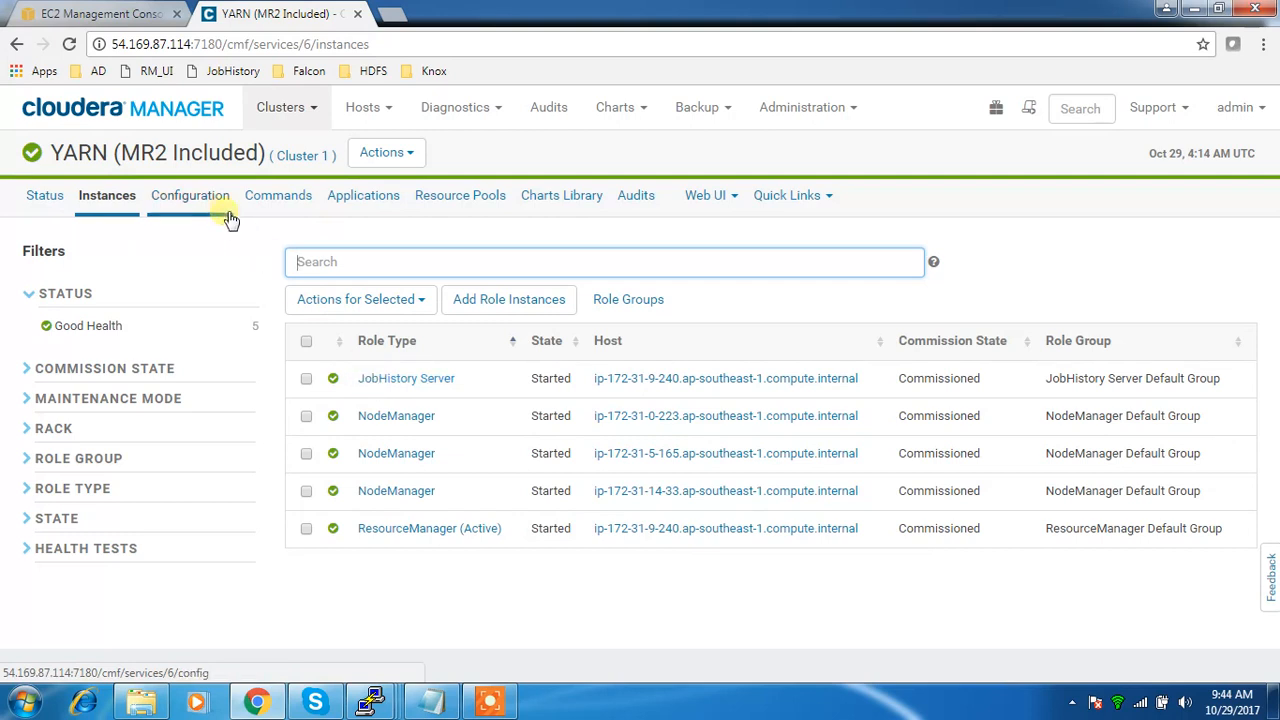
click(194, 208)
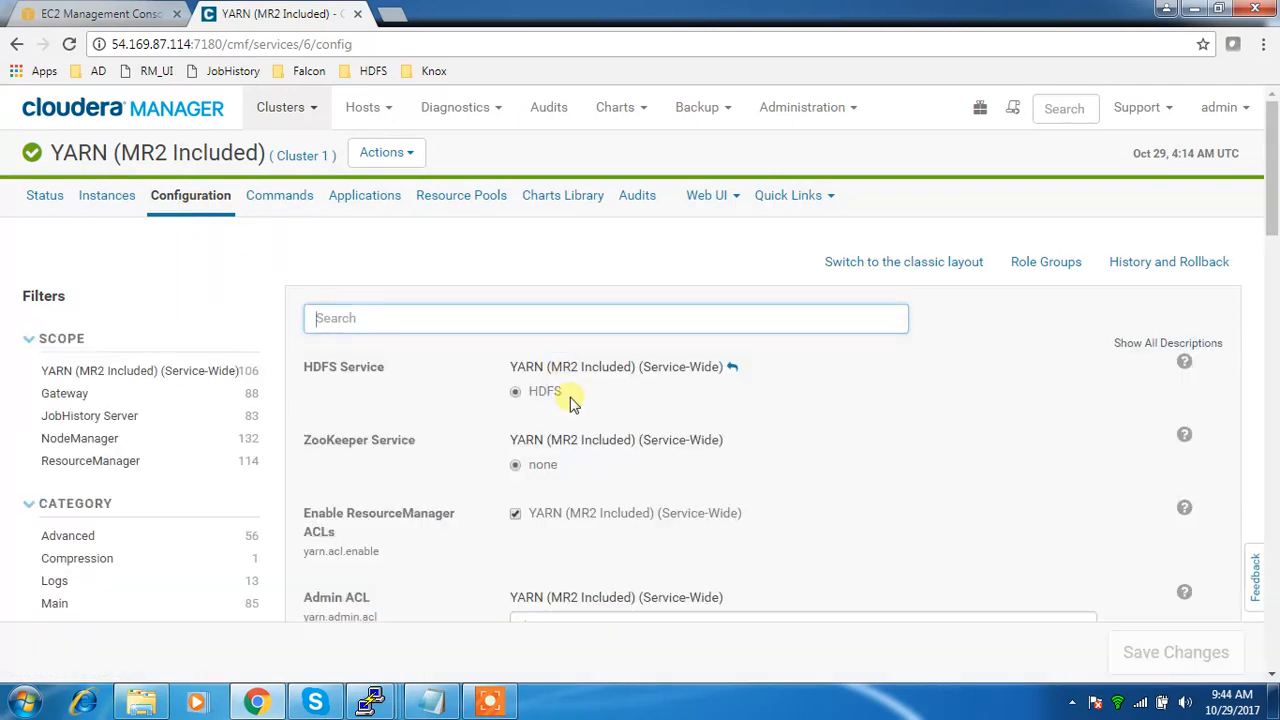
scroll(566, 400, down, 10)
scroll(563, 365, down, 10)
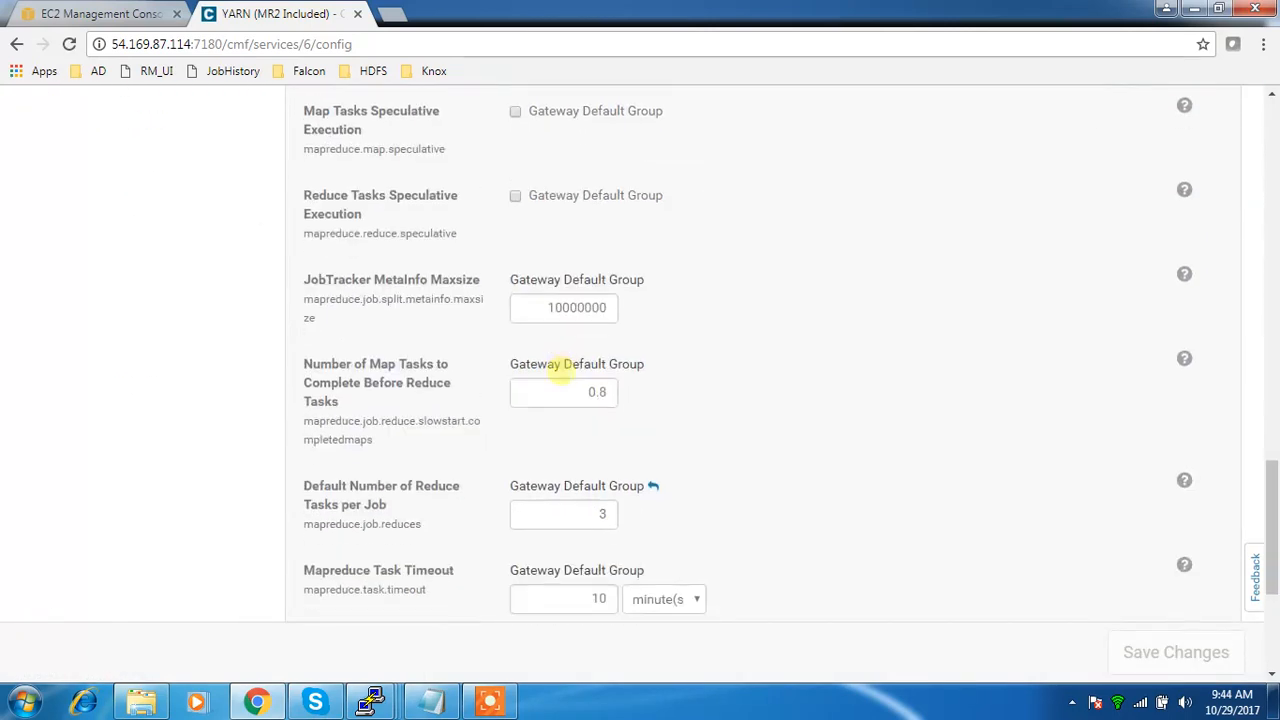
scroll(560, 385, up, 20)
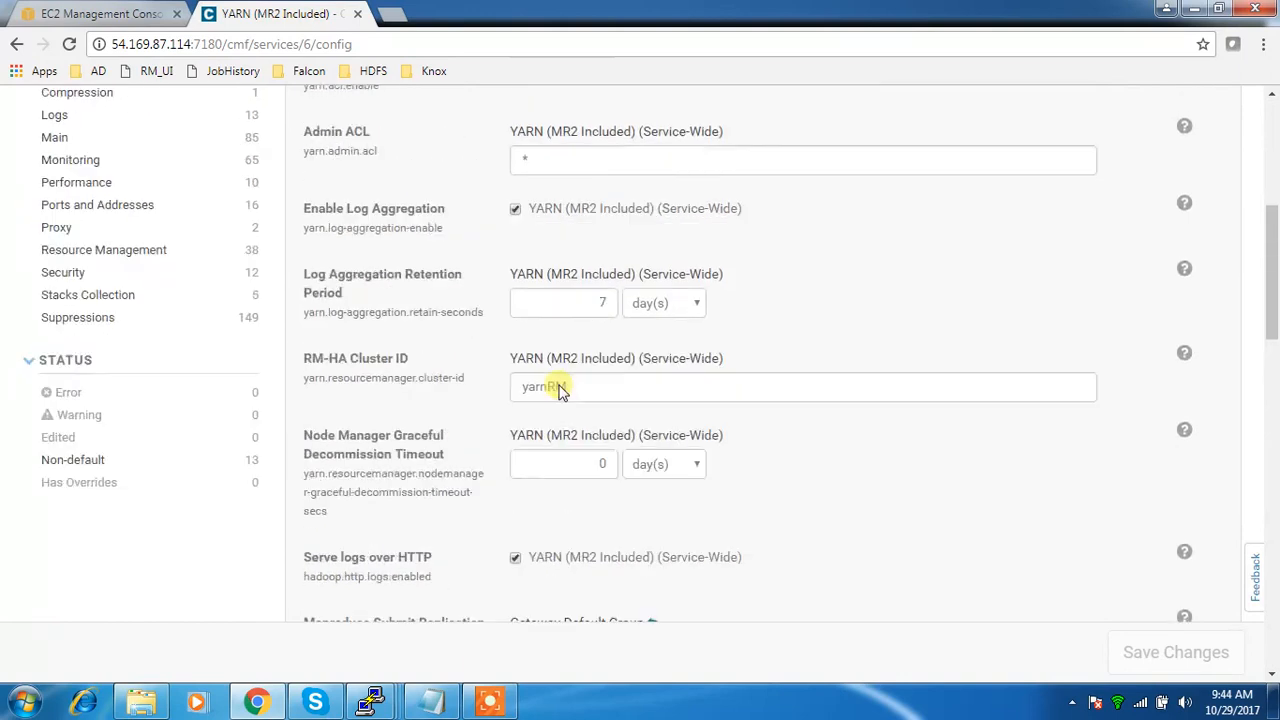
click(316, 306)
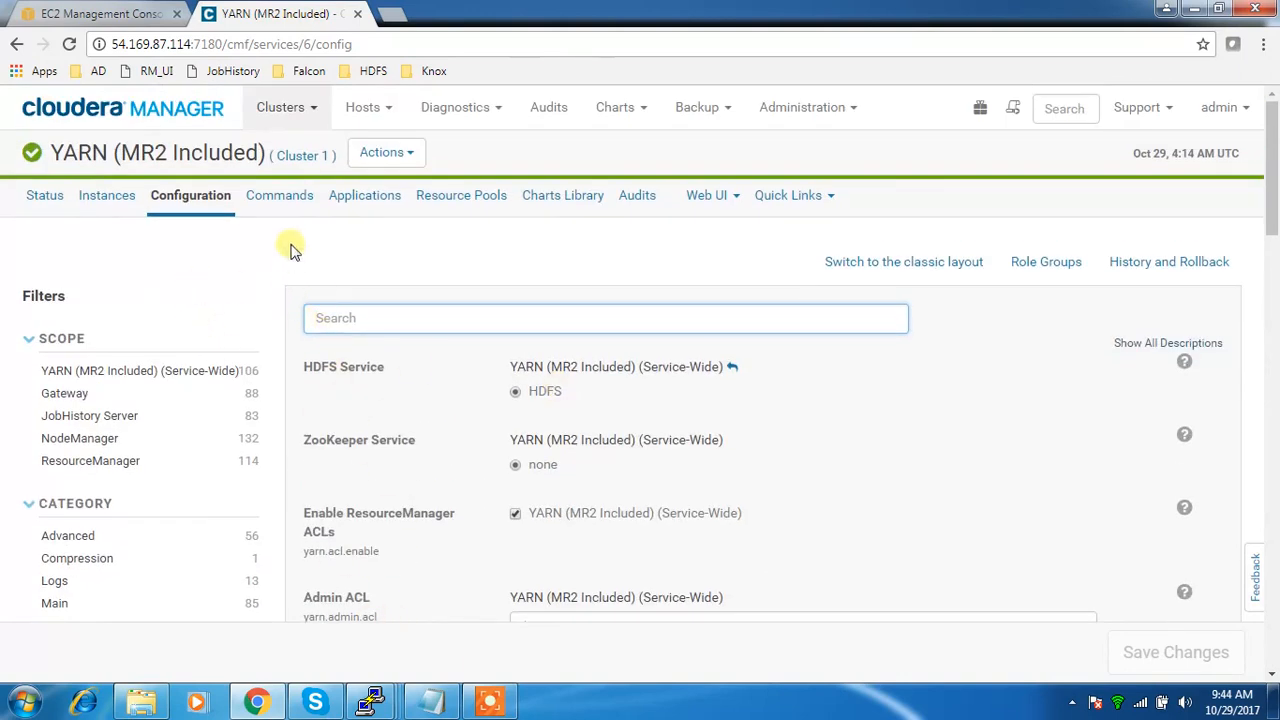
Examine the YARN service's running commands, applications and resource pool usage.
click(298, 206)
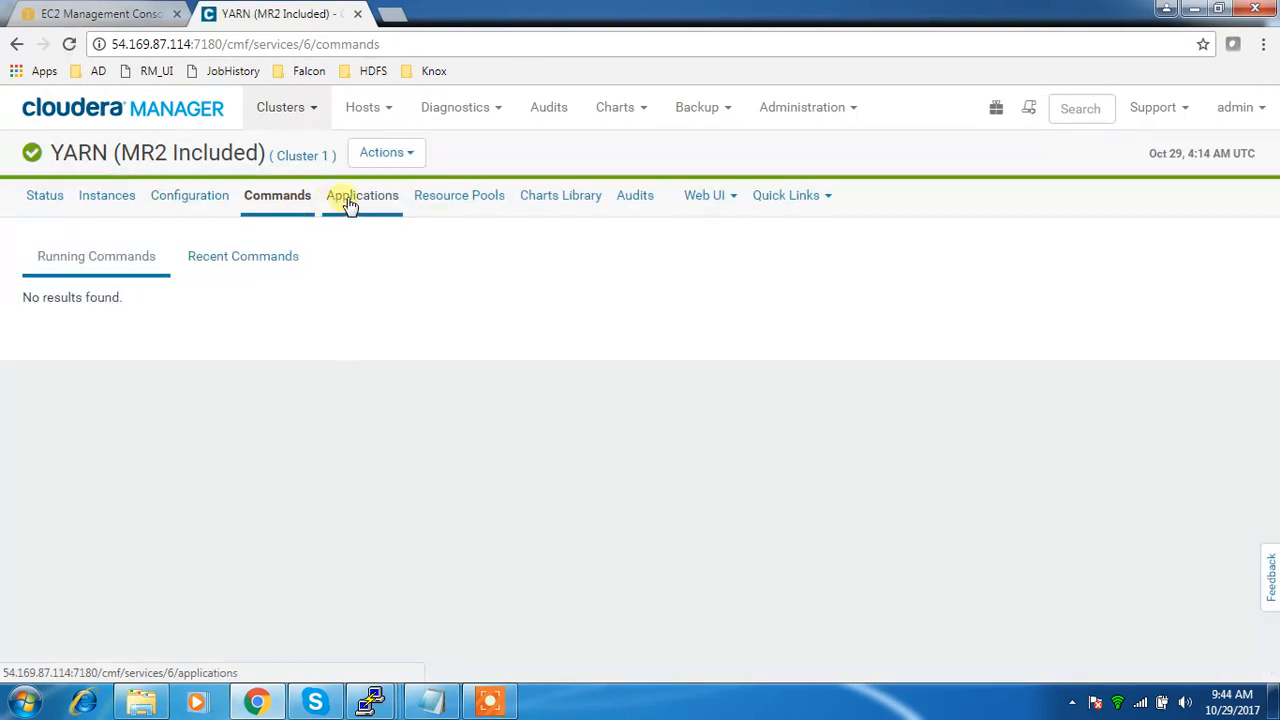
click(356, 202)
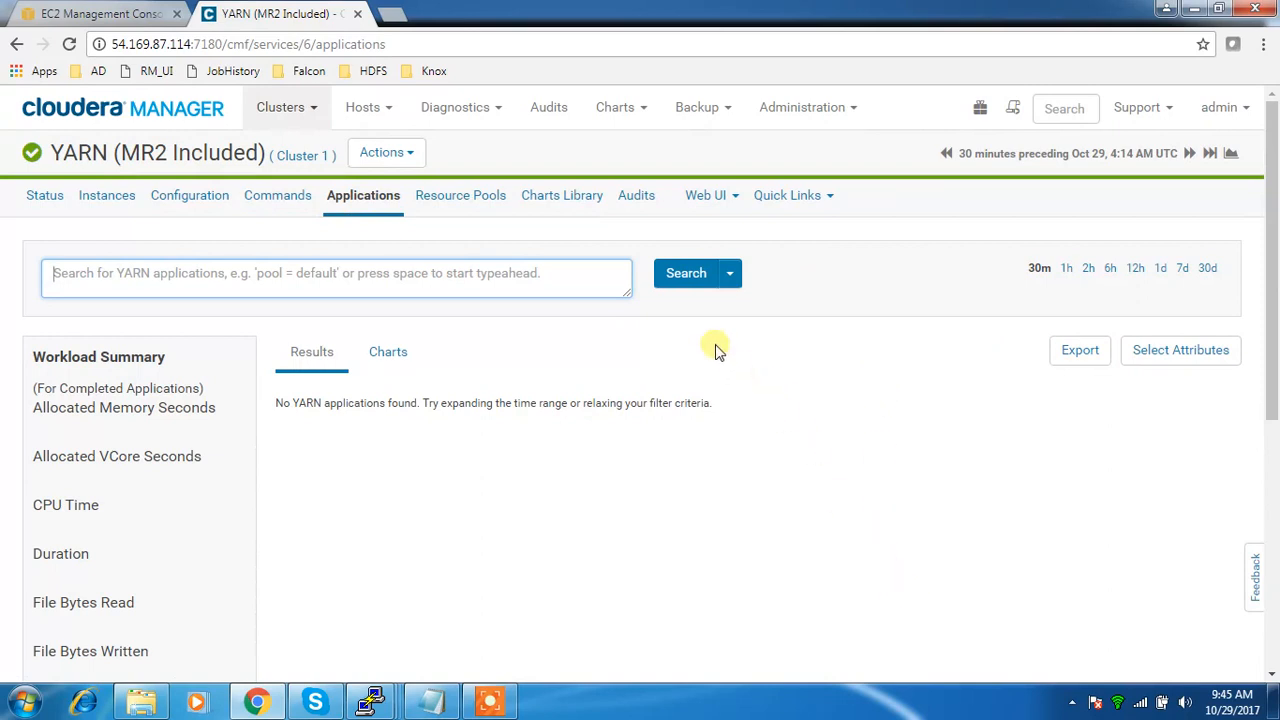
click(462, 203)
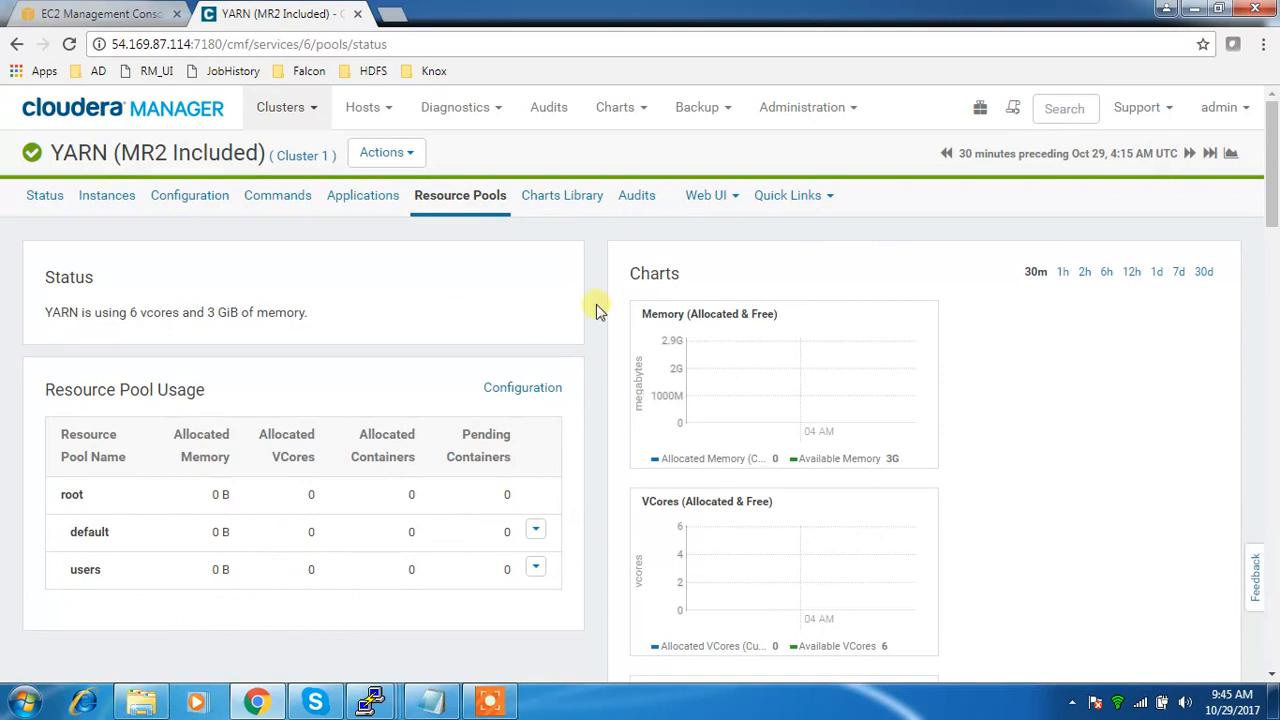
Look up the cdh-master instance's IPv4 public IP in the EC2 Management Console and return to Cloudera Manager.
click(714, 199)
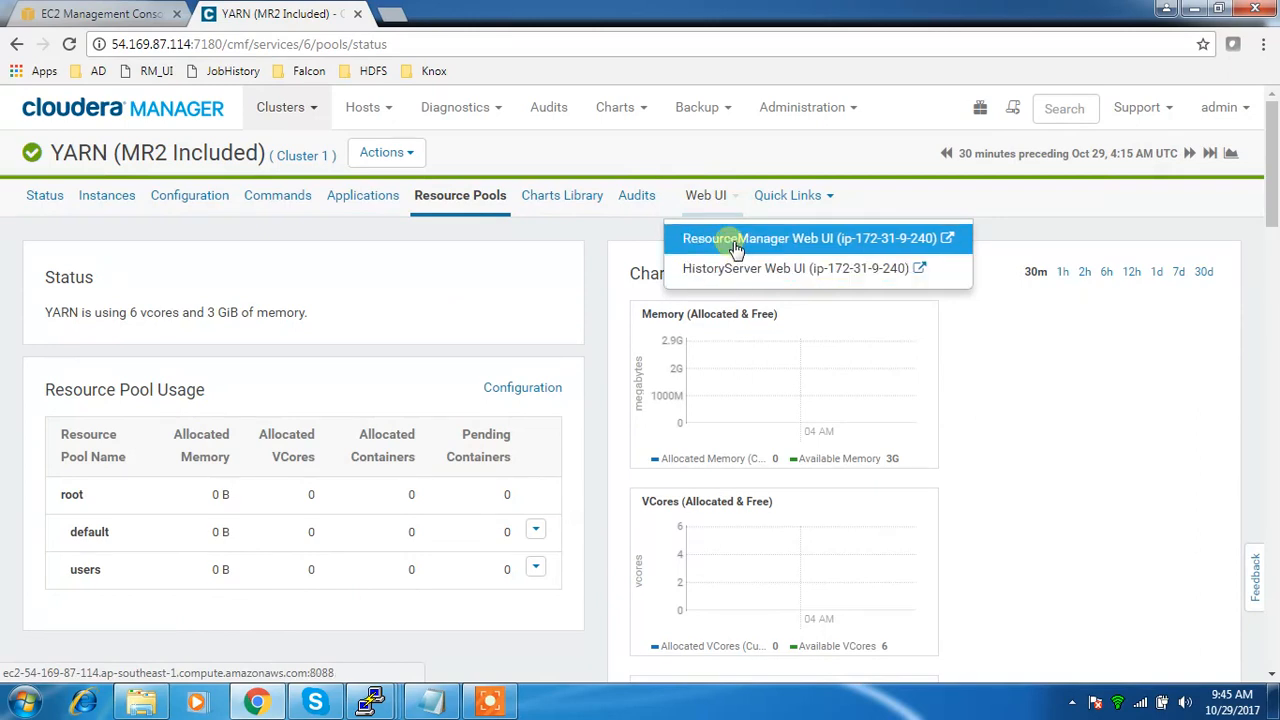
click(100, 14)
click(224, 269)
click(224, 348)
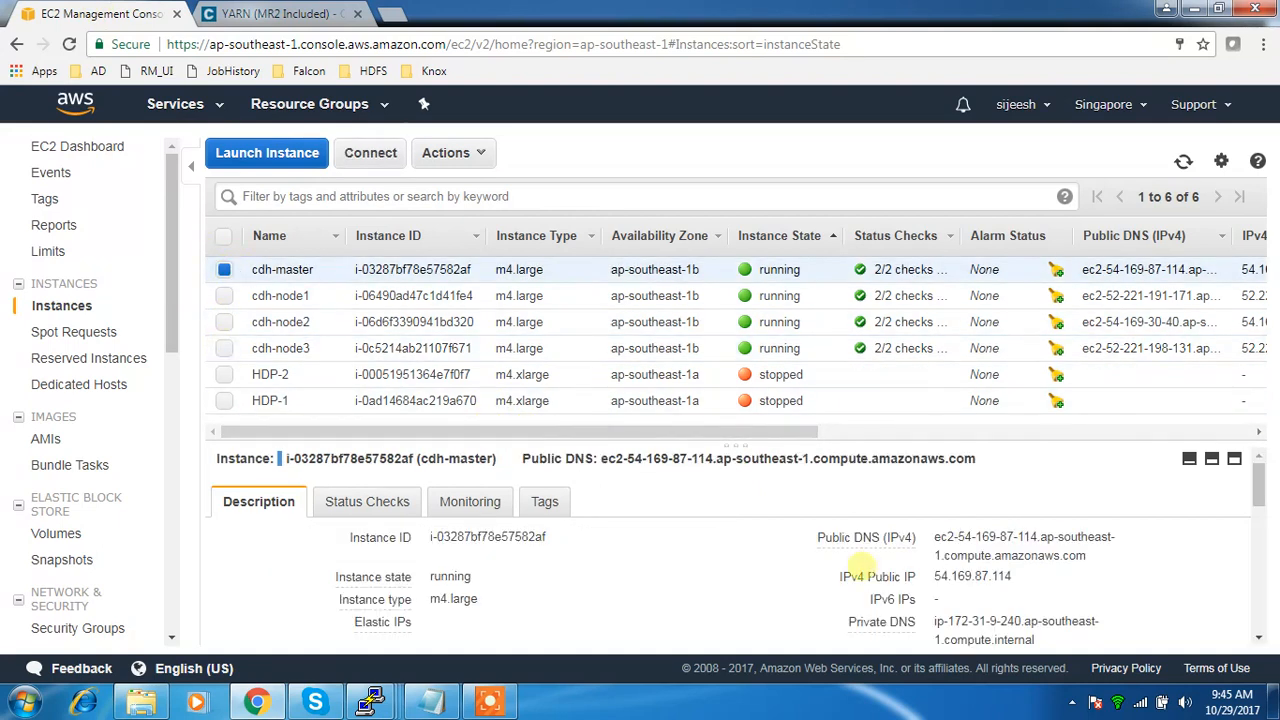
double_click(975, 577)
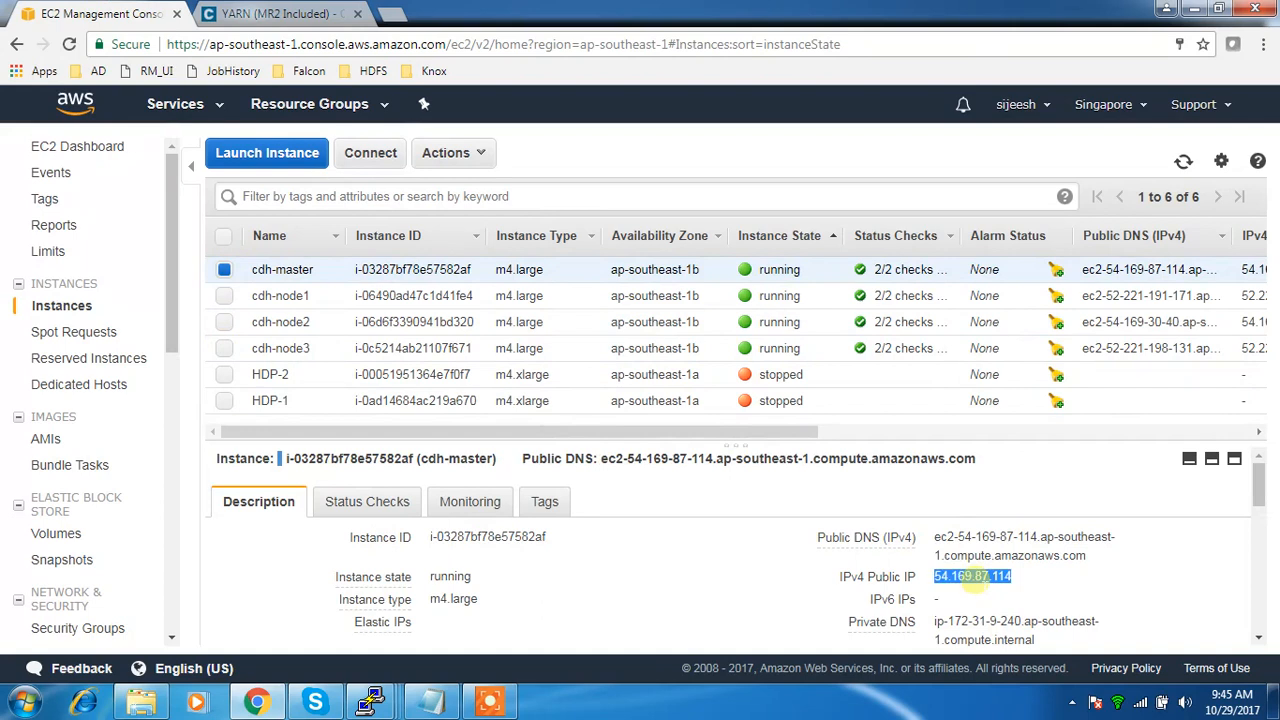
click(285, 13)
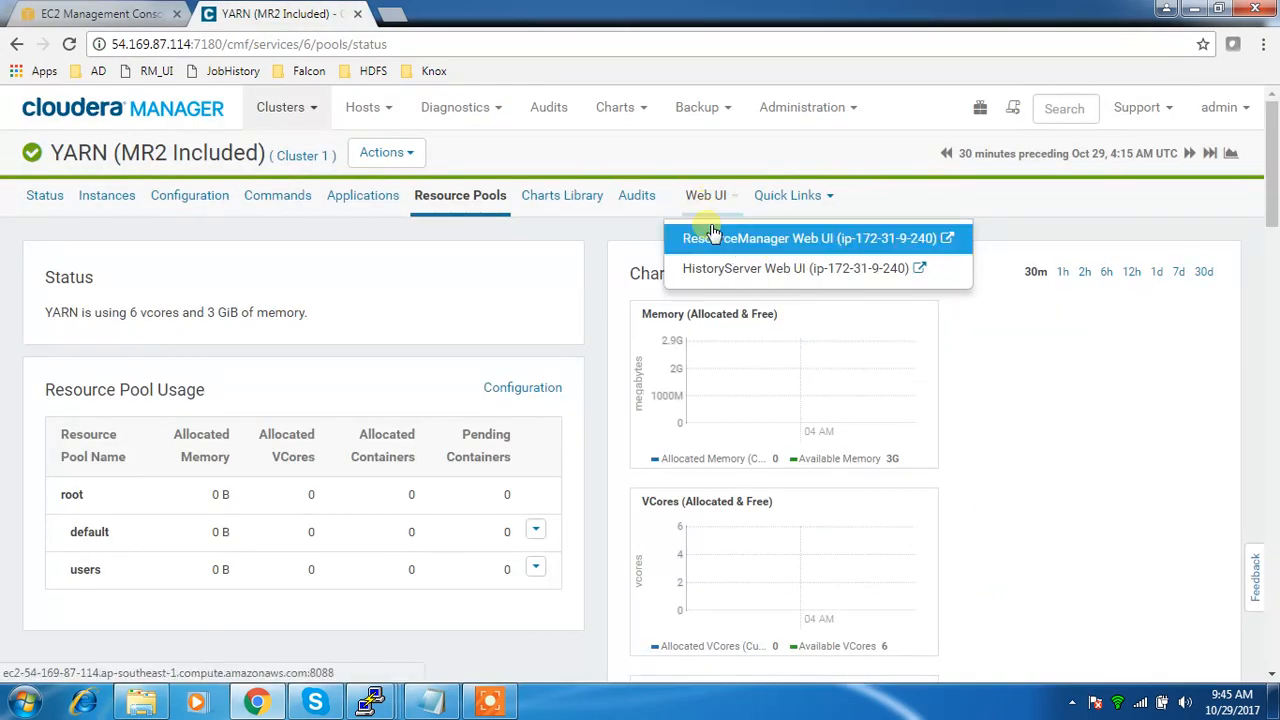
Open the YARN service's ResourceManager and HistoryServer web UIs from Cloudera Manager.
click(772, 240)
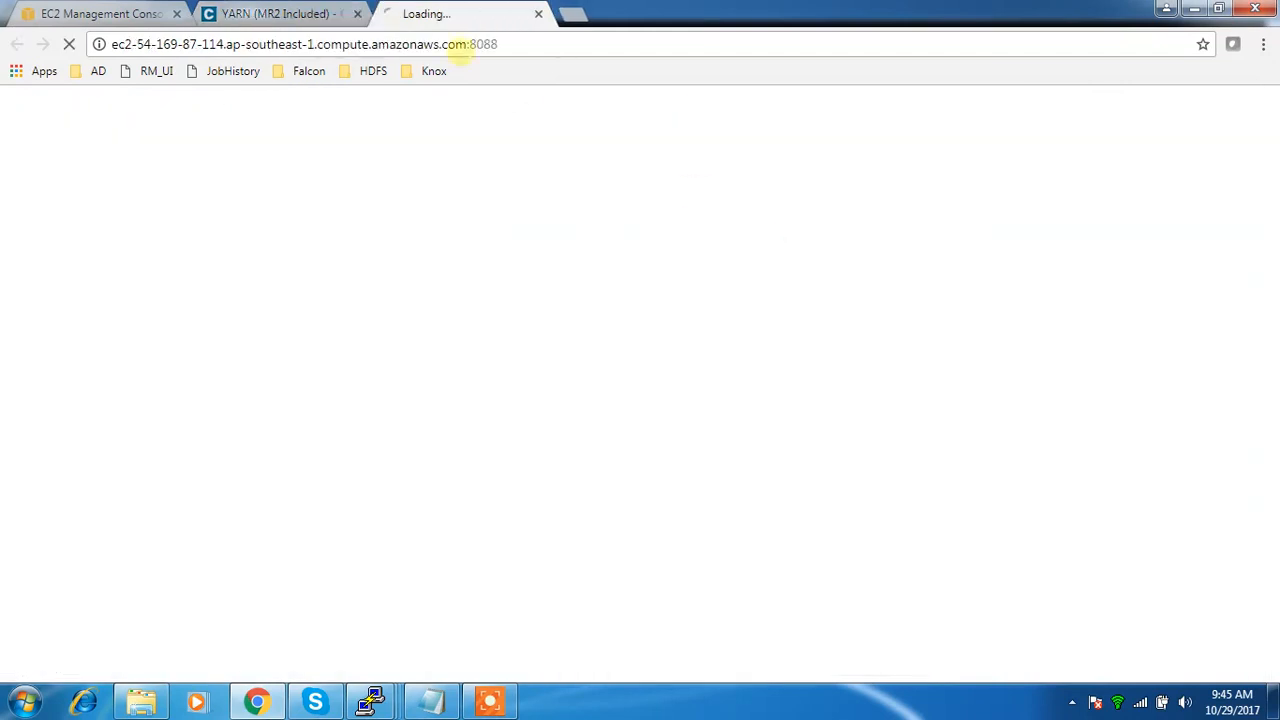
click(290, 18)
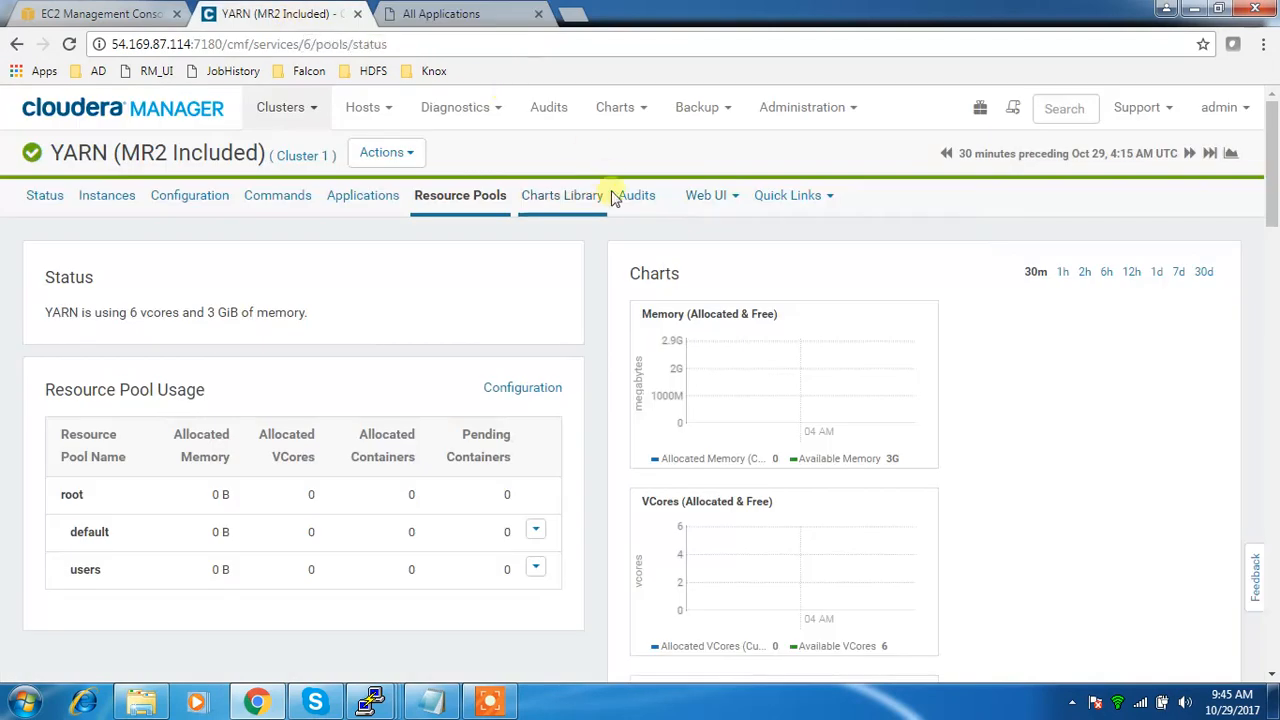
click(726, 196)
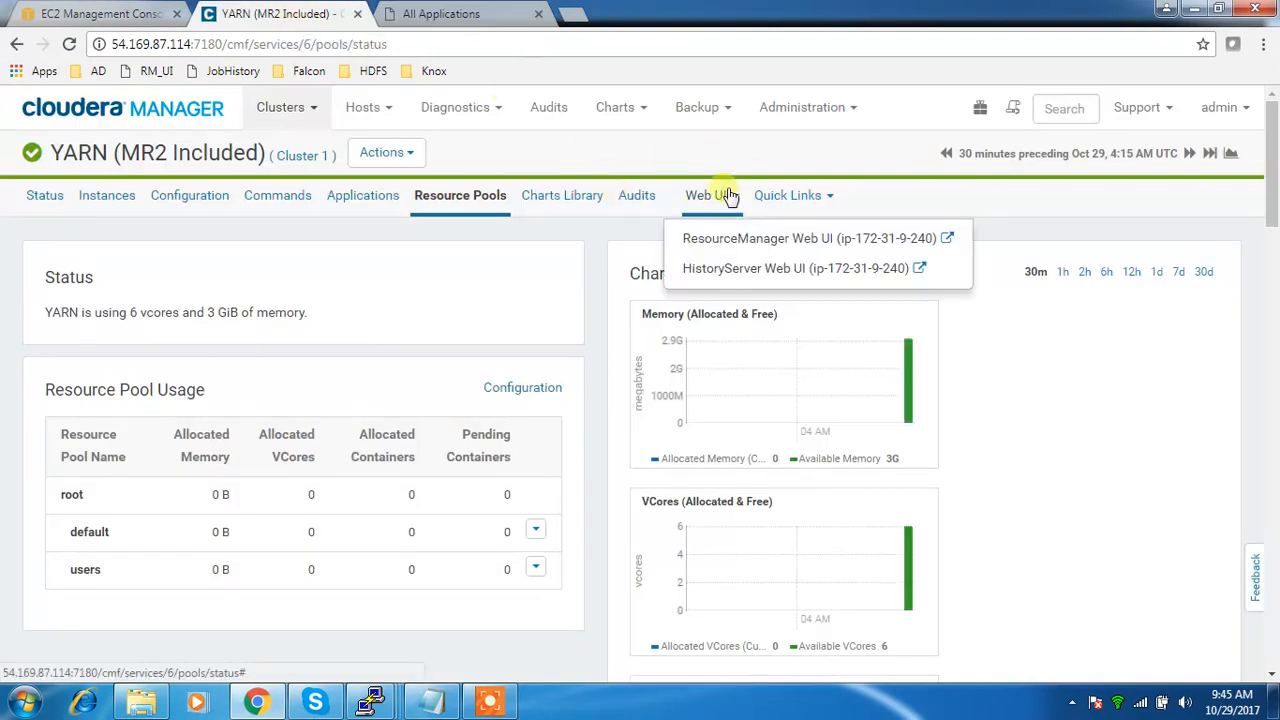
click(741, 274)
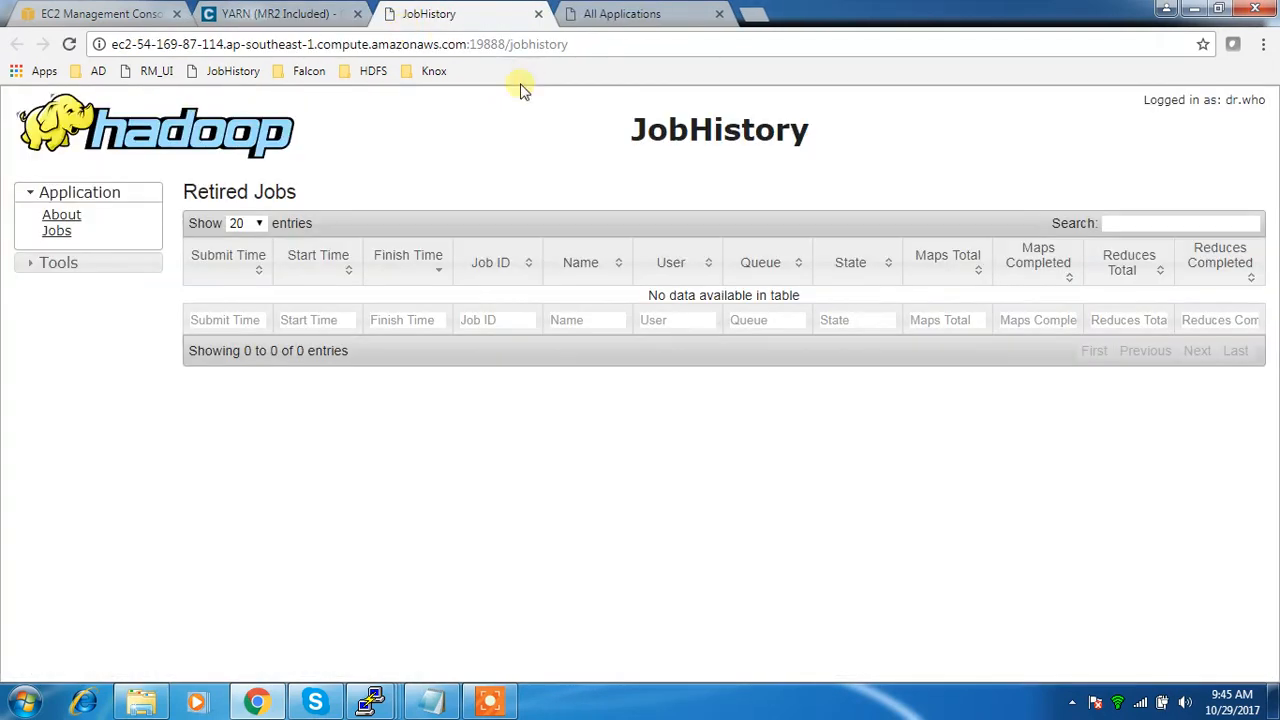
Examine the ResourceManager's All Applications page and its web address on port 8088, alongside the JobHistory page.
click(596, 24)
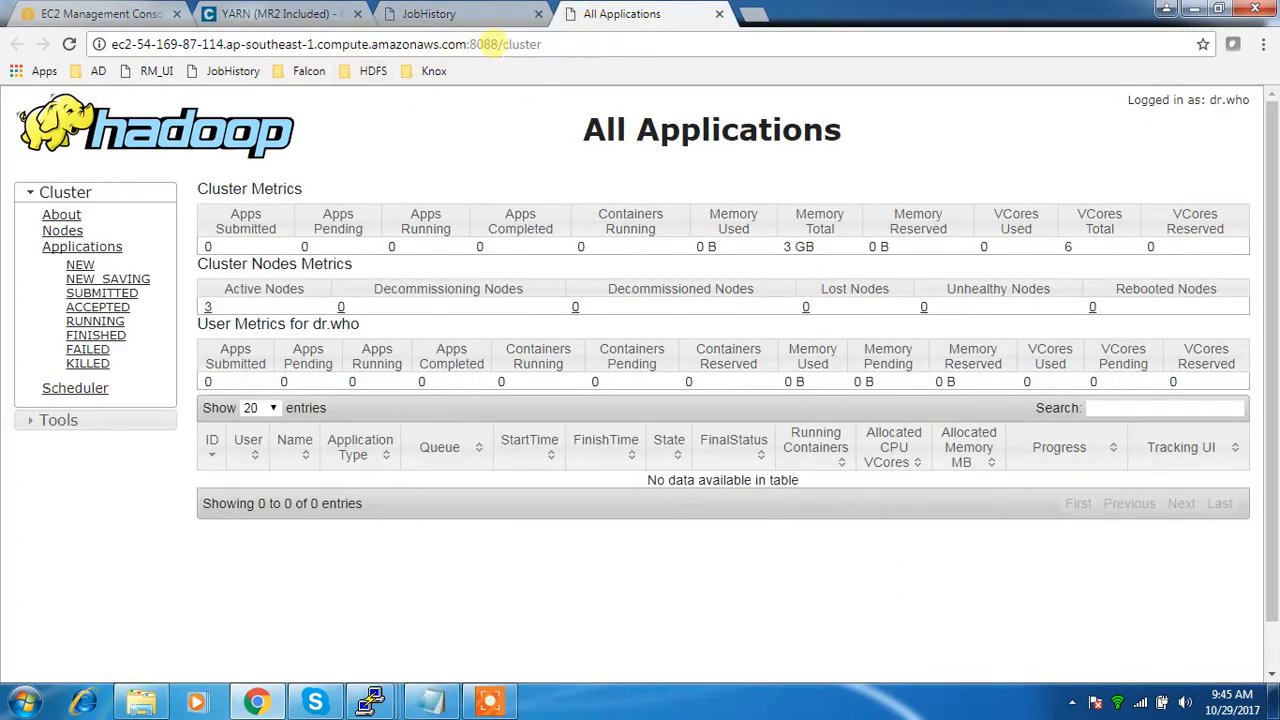
drag(497, 44, 116, 50)
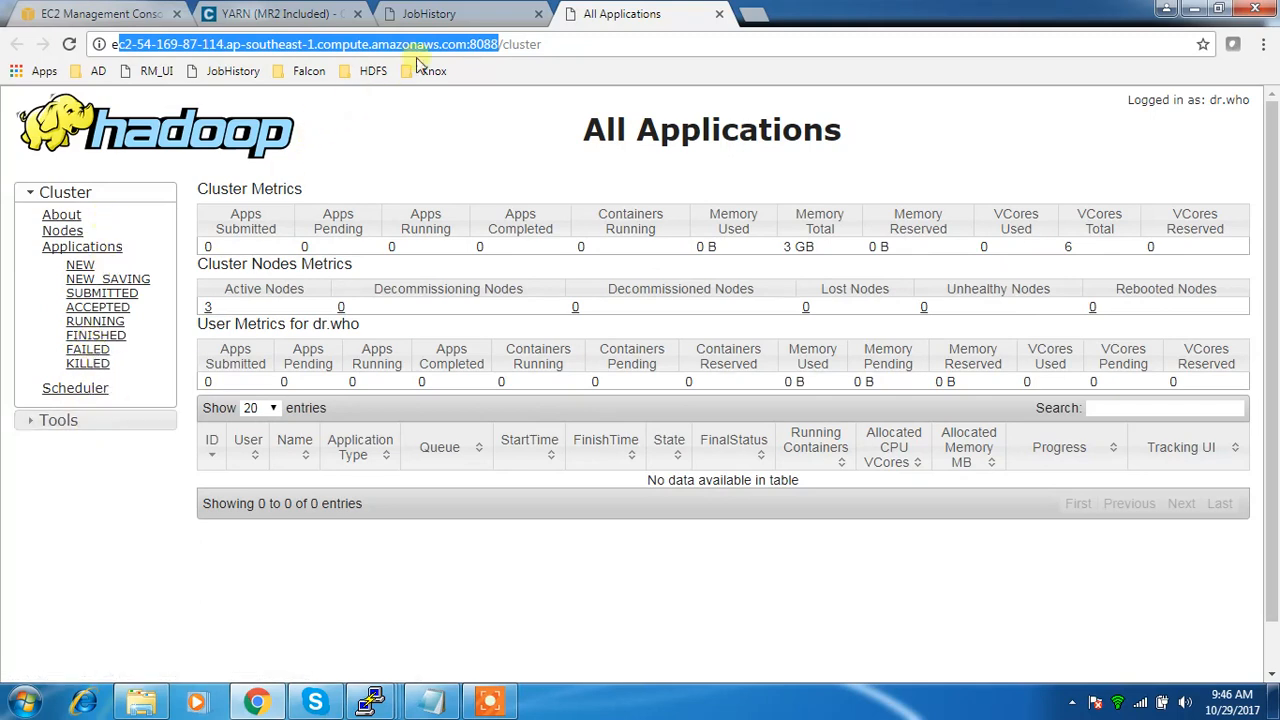
click(430, 16)
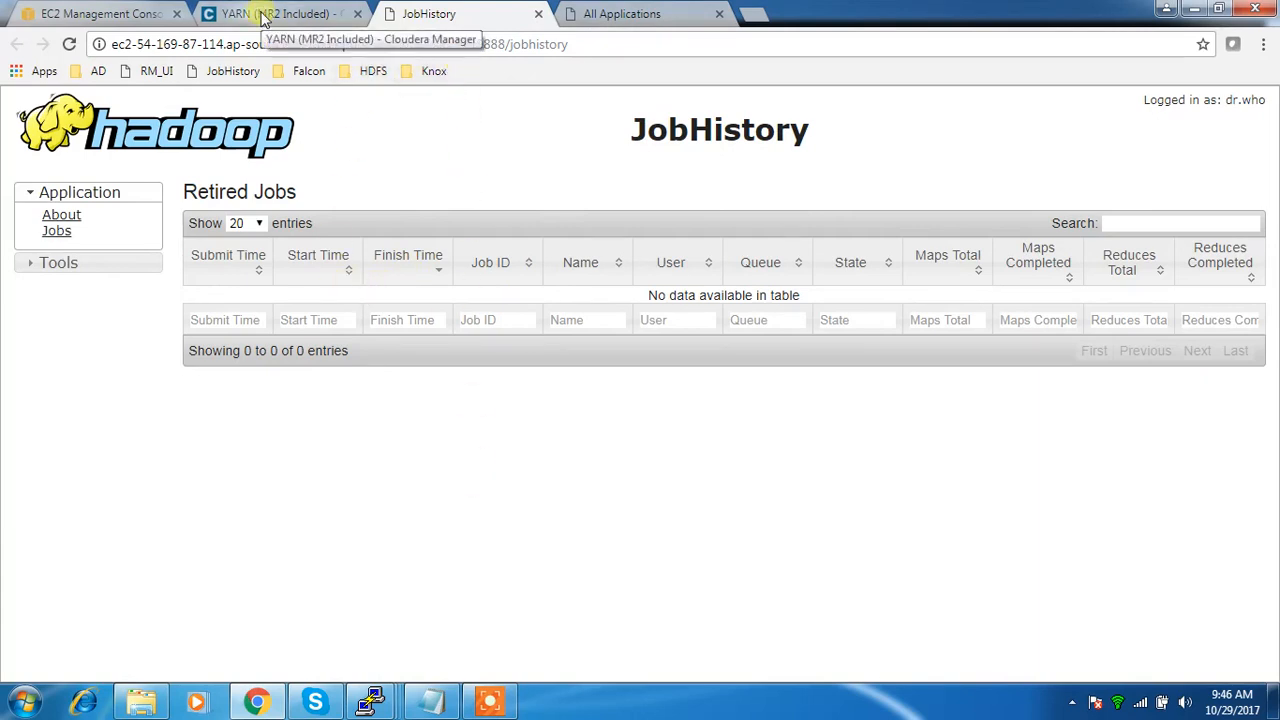
click(625, 13)
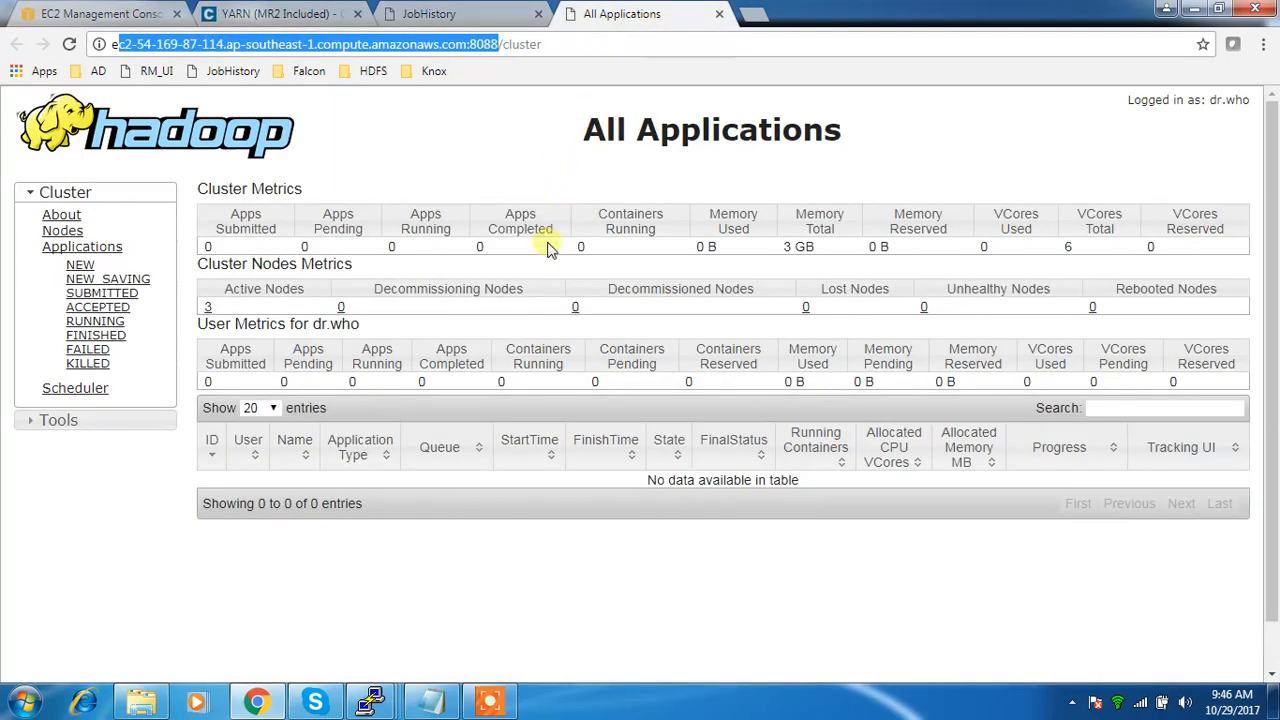
drag(545, 44, 112, 48)
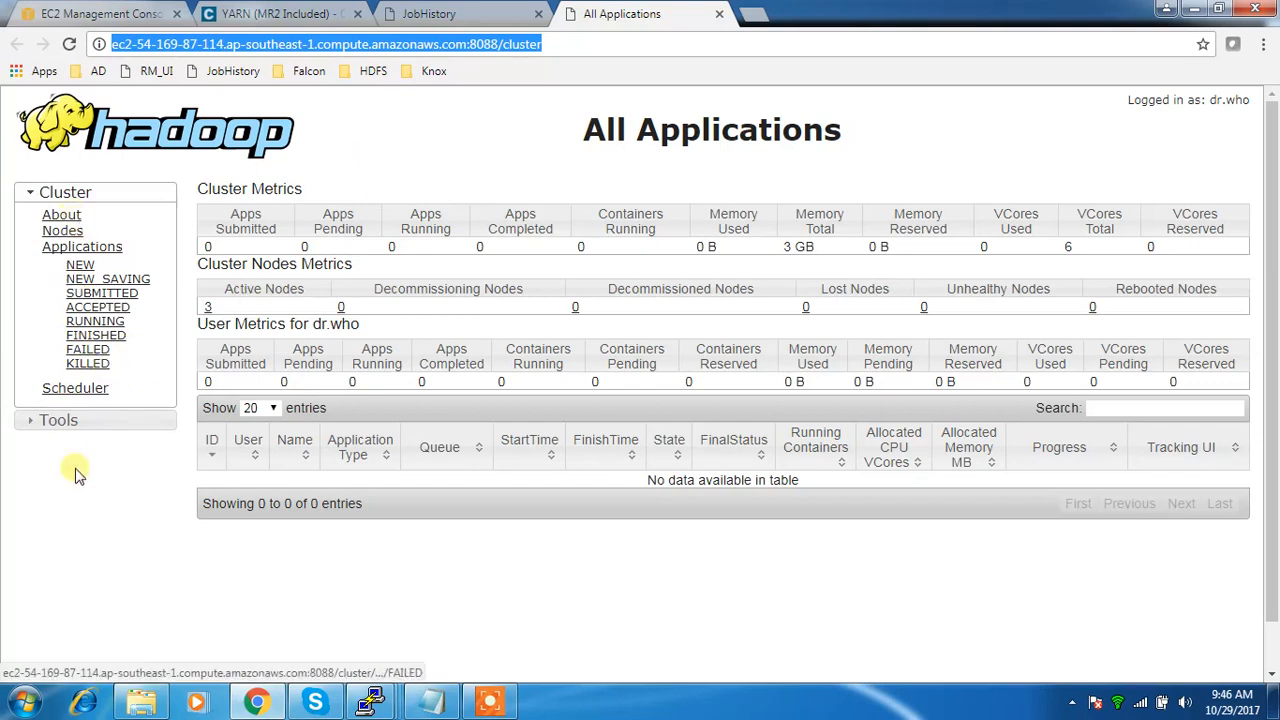
Check the YARN service's role instances in Cloudera Manager and return to the home page.
click(283, 13)
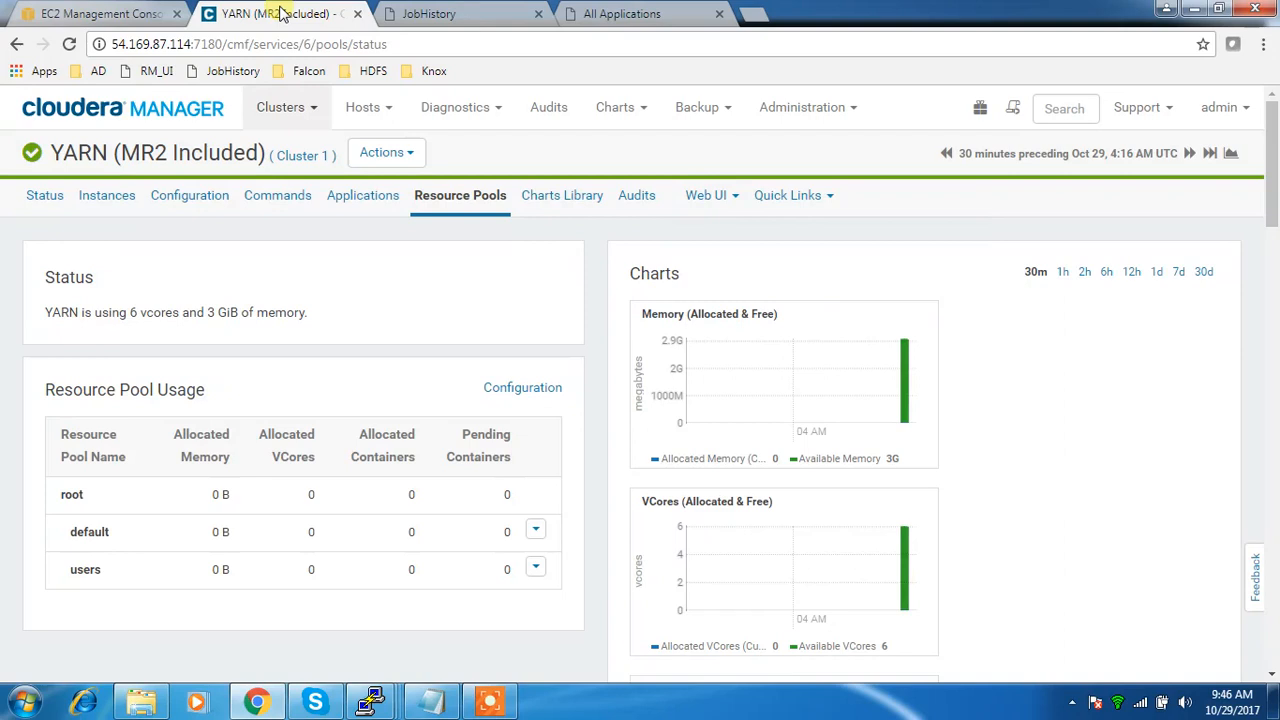
click(106, 198)
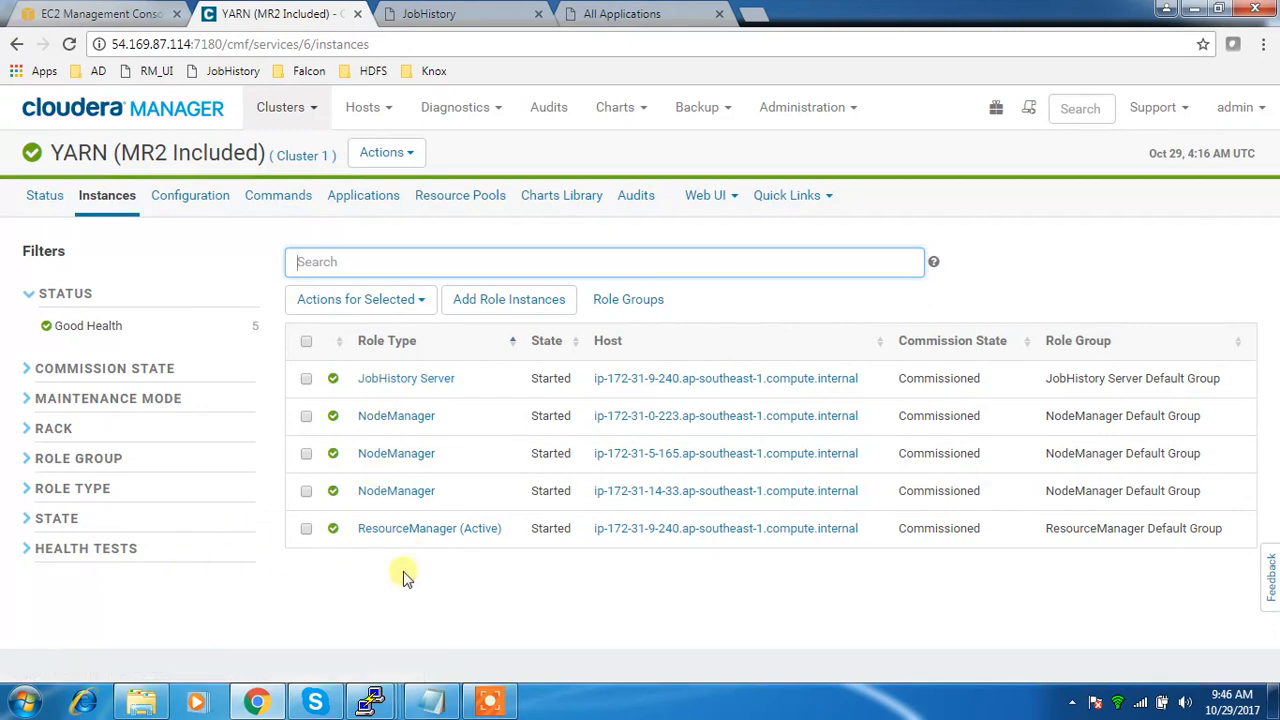
mouse_move(490, 698)
click(185, 117)
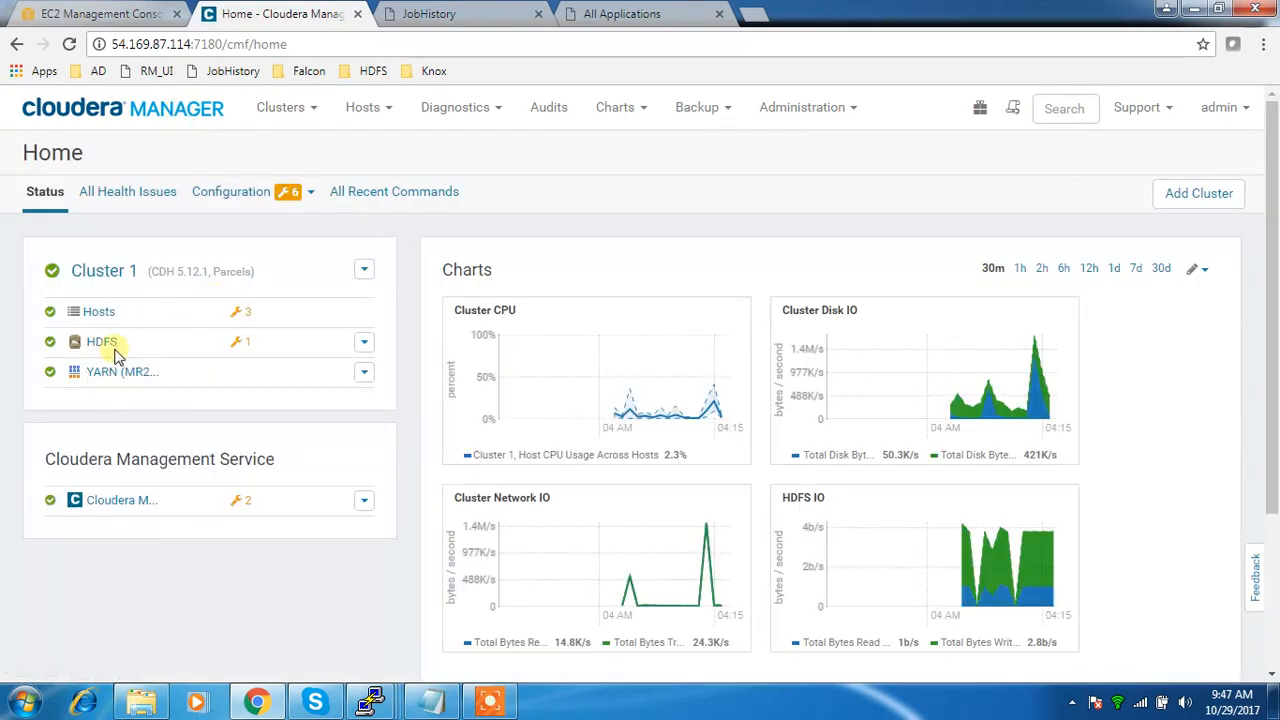
Review the YARN service's status, role instances, applications and web UI links, then return to the Cloudera Manager home page.
click(118, 375)
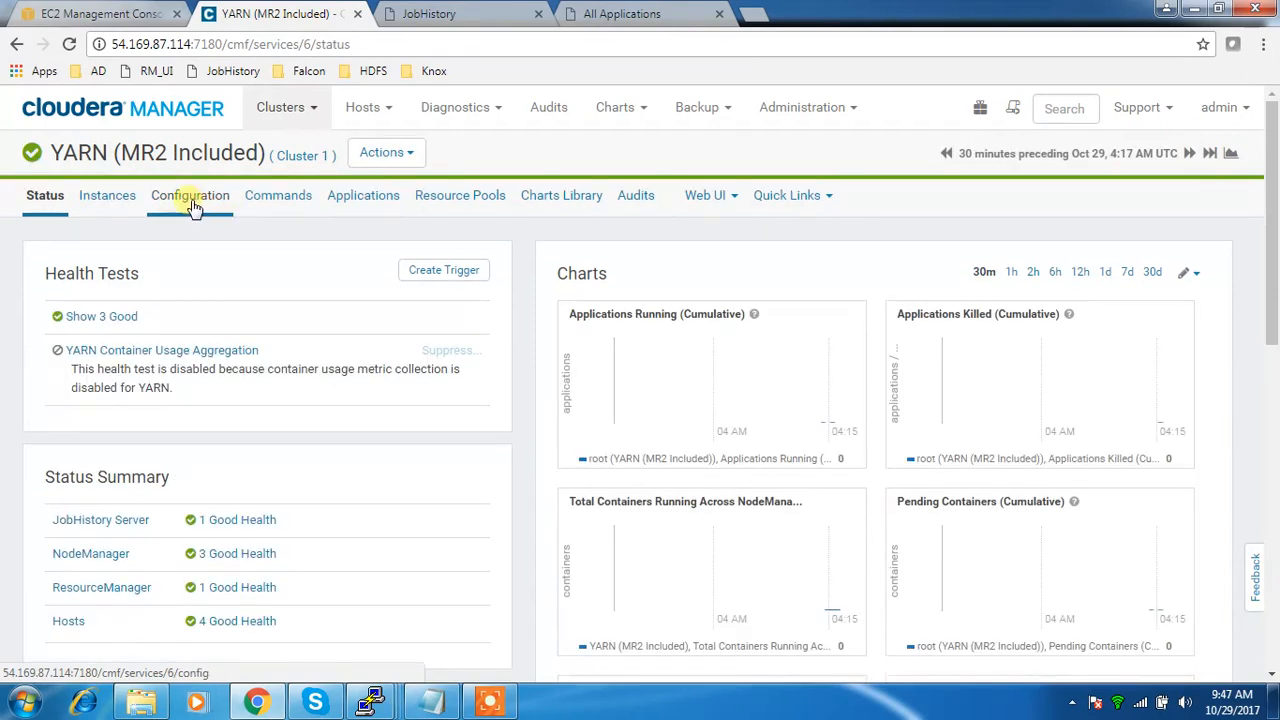
click(107, 197)
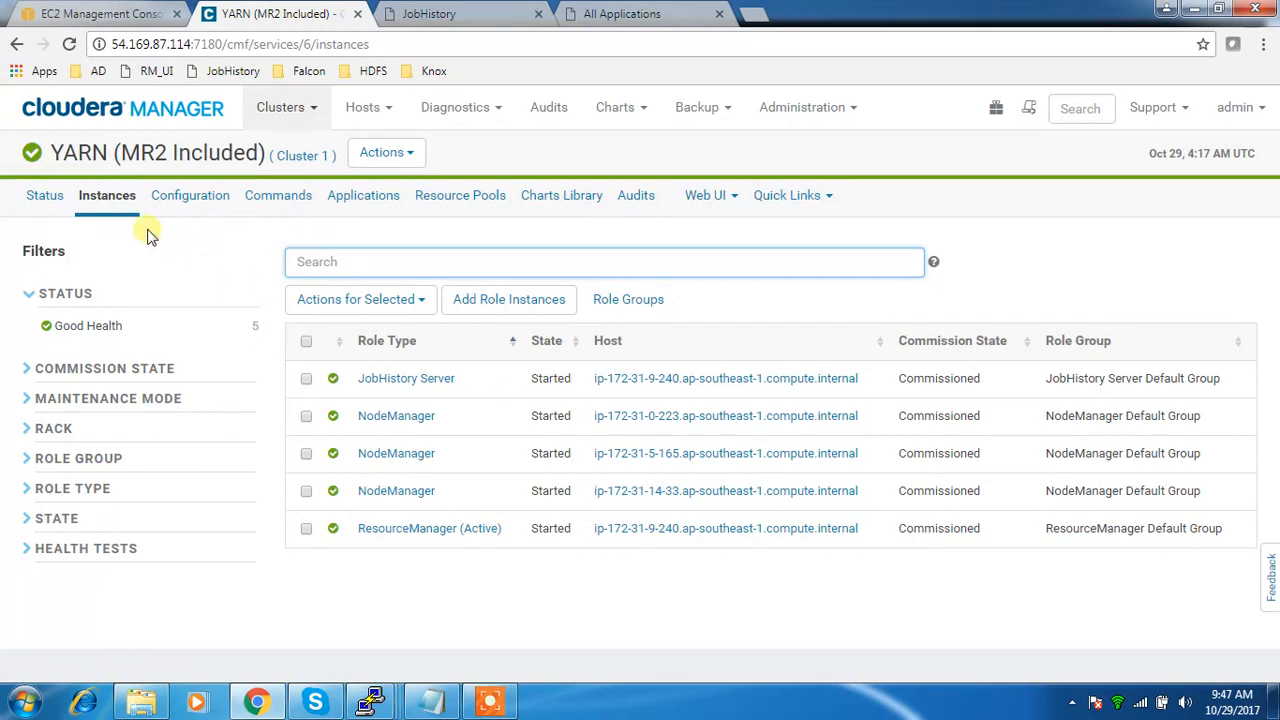
click(352, 200)
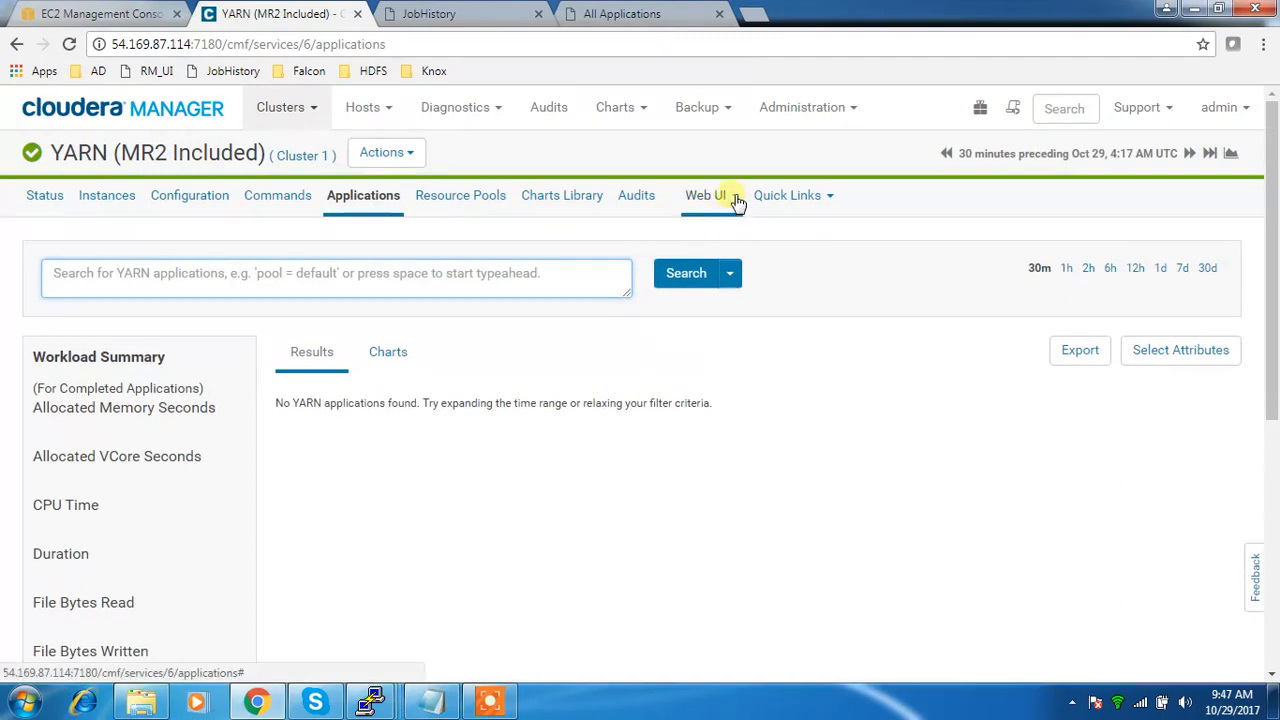
click(737, 200)
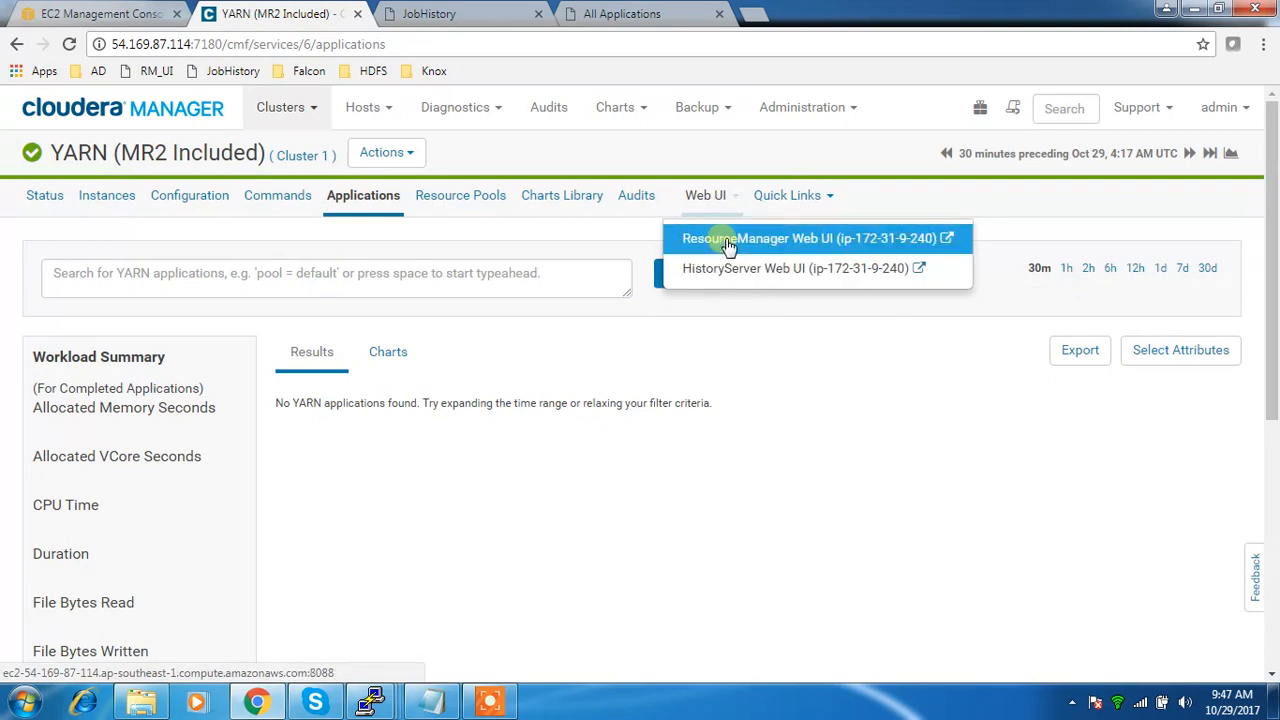
click(936, 494)
click(195, 108)
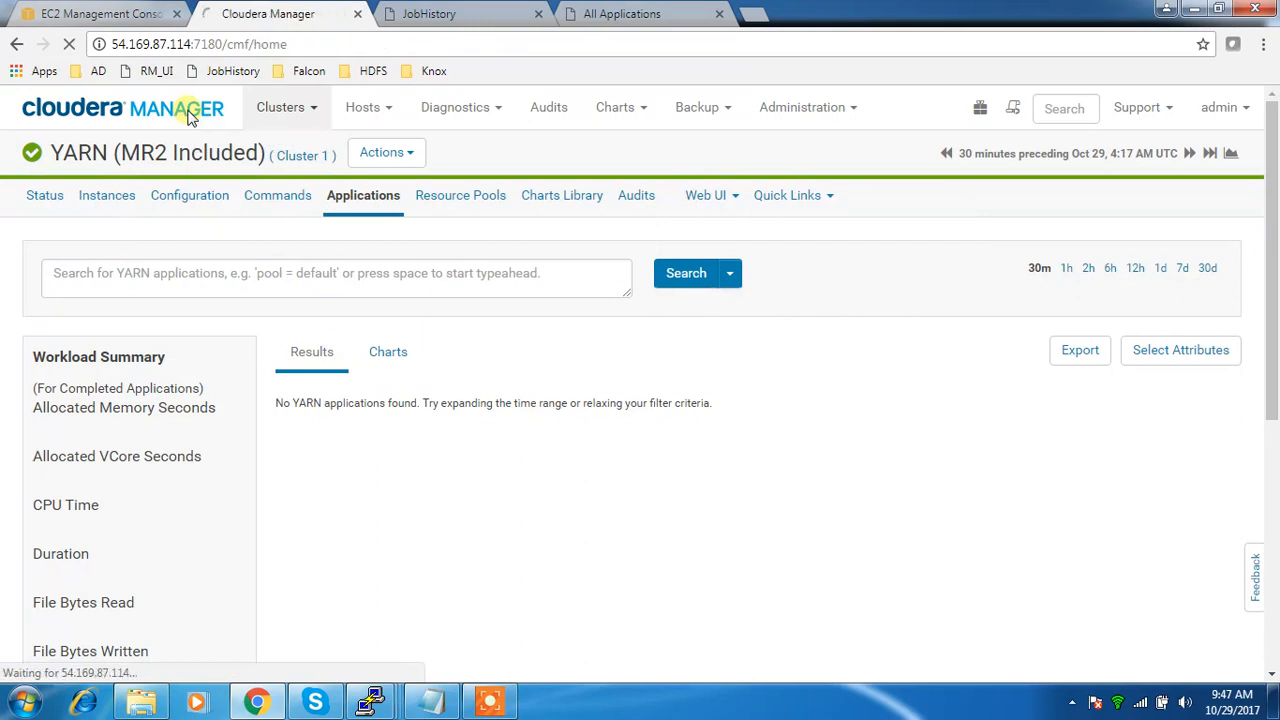